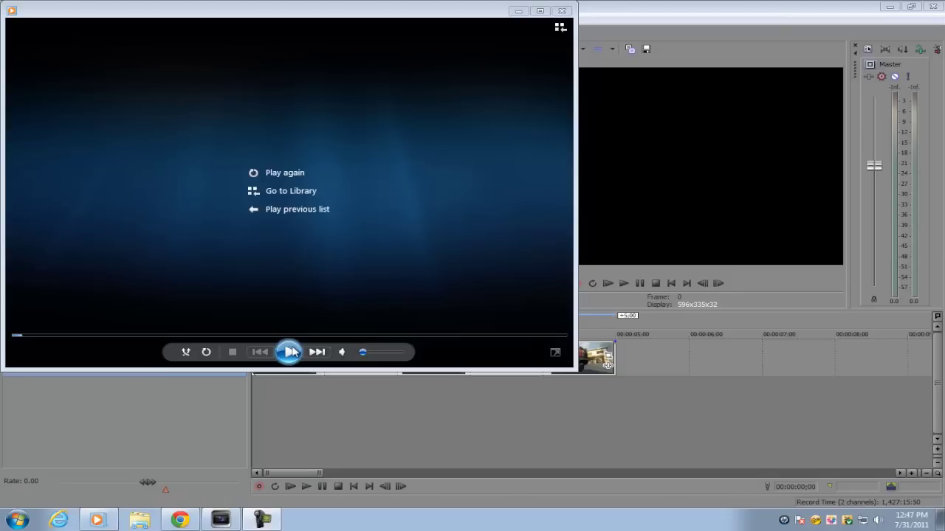
Play the finished example clip in the media player to preview the perspective text effect, and close the player.
{"action": "left_click", "coordinate": [293, 352]}
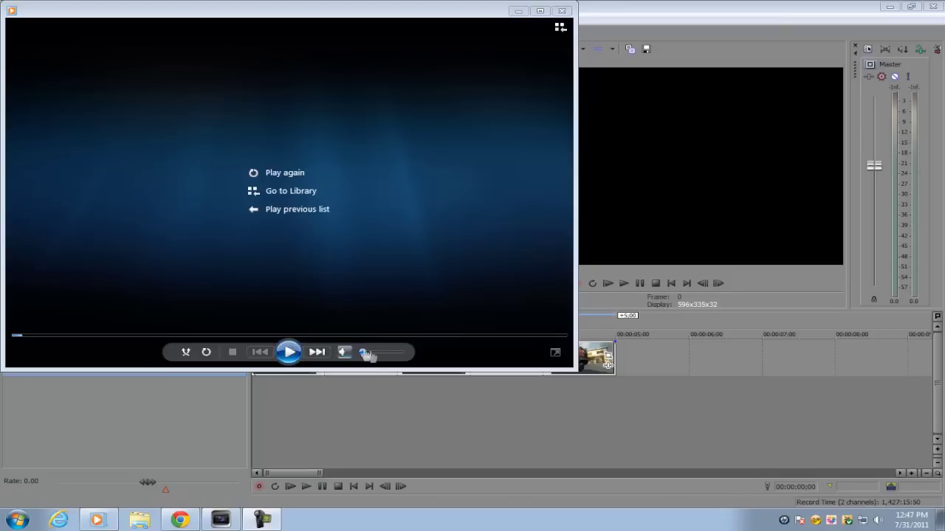
{"action": "left_click", "coordinate": [378, 354]}
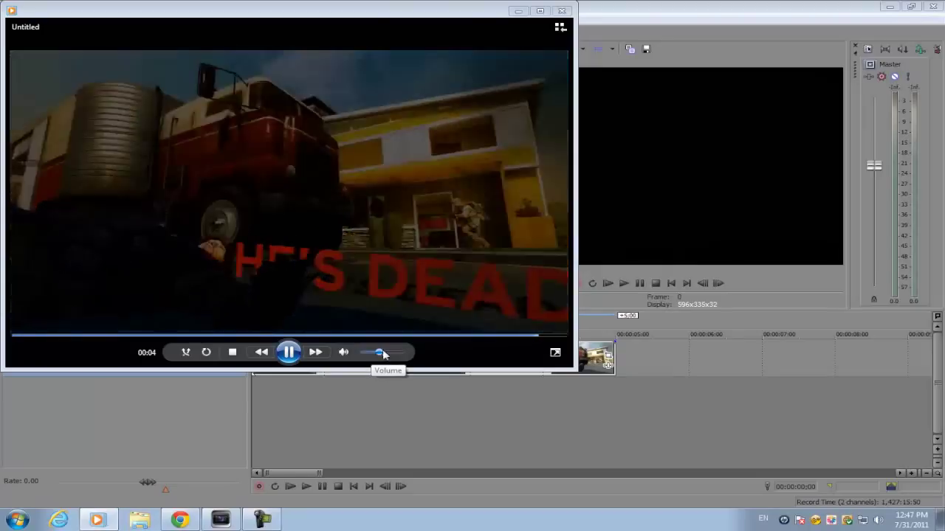
{"action": "left_click", "coordinate": [363, 353]}
{"action": "left_click", "coordinate": [287, 353]}
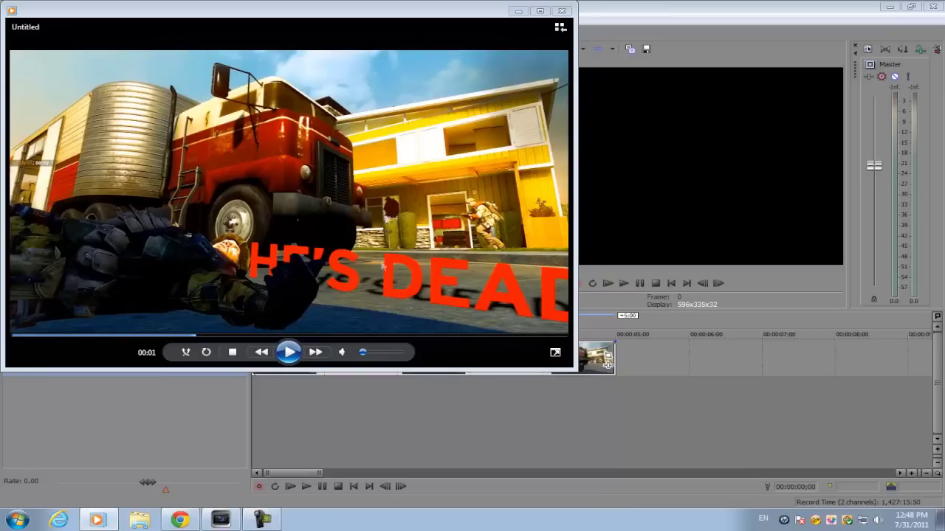
{"action": "left_click", "coordinate": [378, 352]}
{"action": "left_click", "coordinate": [561, 10]}
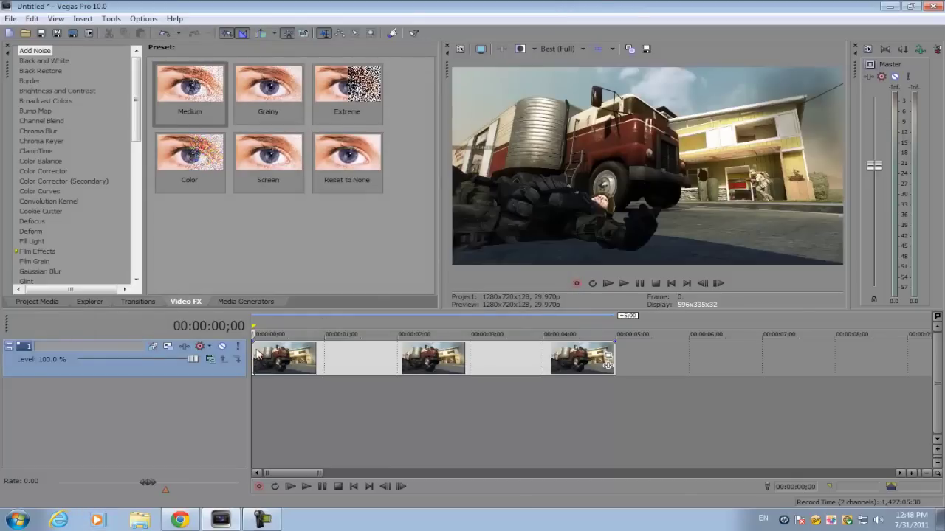
Insert an empty video track above the truck clip and set the preview quality to Good (Auto).
{"action": "left_click", "coordinate": [340, 372]}
{"action": "left_click_drag", "start_coordinate": [347, 372], "coordinate": [366, 427]}
{"action": "left_click", "coordinate": [374, 437]}
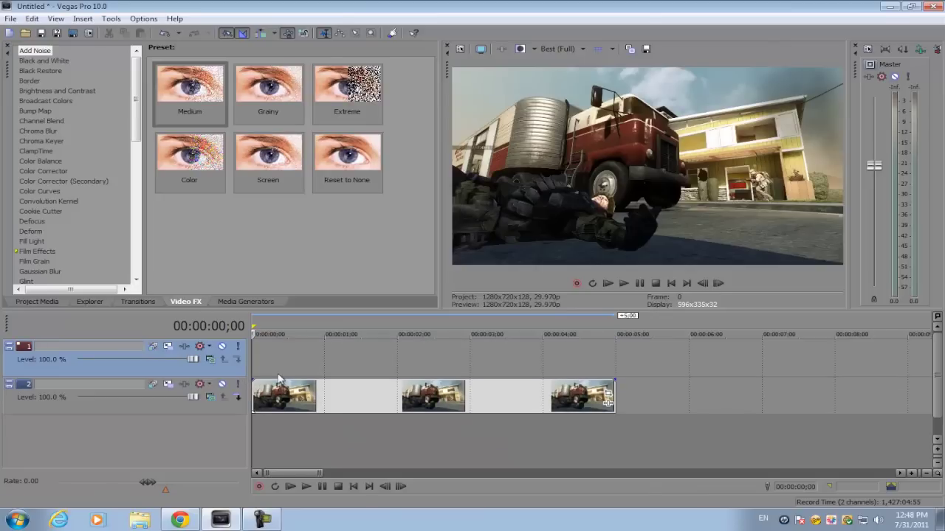
{"action": "left_click", "coordinate": [564, 49]}
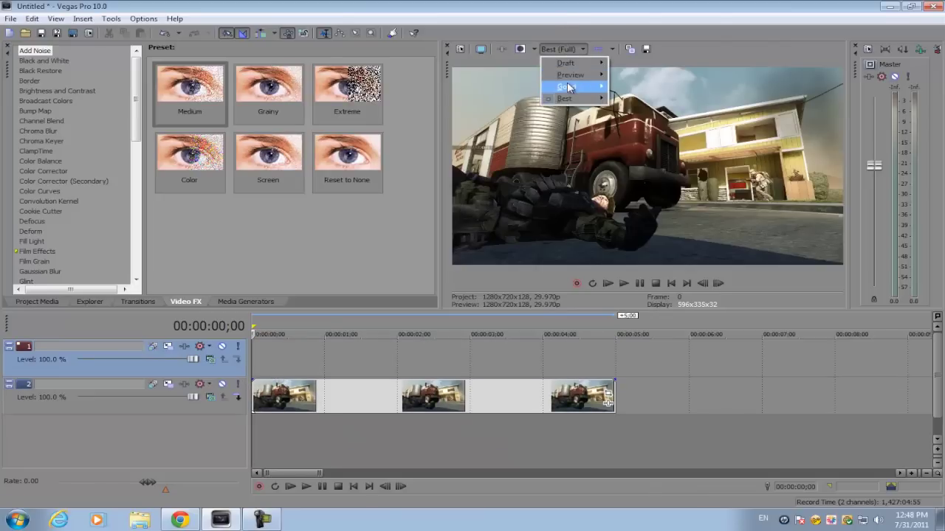
{"action": "left_click", "coordinate": [629, 86]}
{"action": "scroll", "coordinate": [362, 338], "scroll_direction": "up", "scroll_amount": 2}
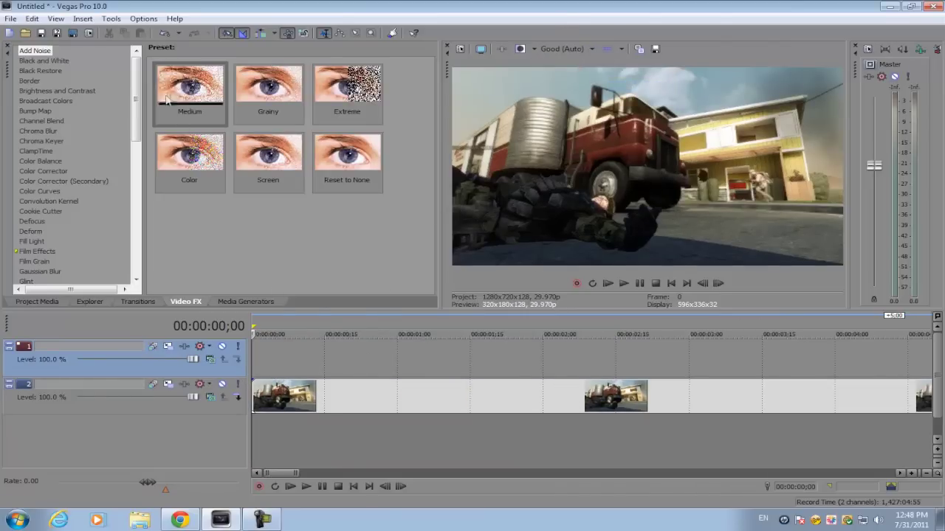
Insert a text media event on the empty track and set its font to Hit the Road.
{"action": "left_click", "coordinate": [82, 18]}
{"action": "left_click", "coordinate": [105, 145]}
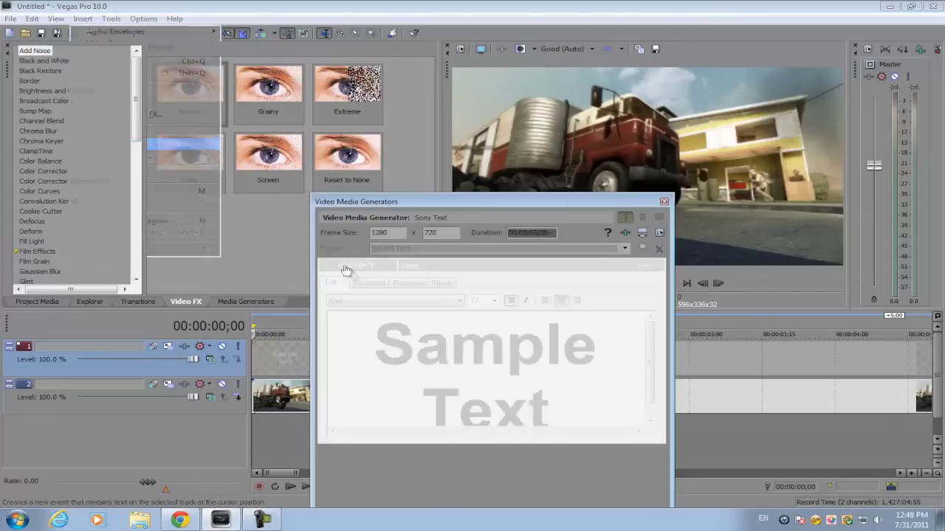
{"action": "left_click", "coordinate": [396, 301]}
{"action": "key", "text": "h"}
{"action": "key", "text": "Down"}
{"action": "key", "text": "Down"}
{"action": "key", "text": "Down"}
{"action": "key", "text": "Down"}
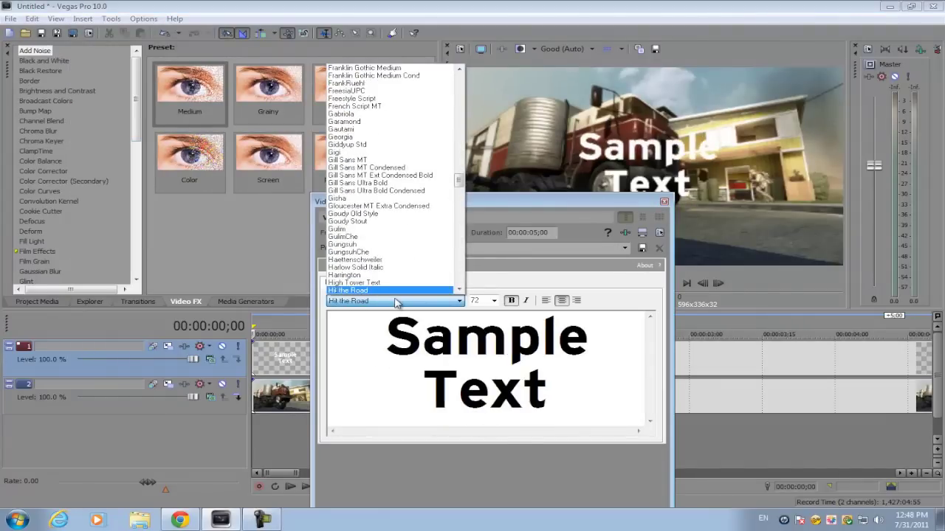
{"action": "key", "text": "Up"}
{"action": "key", "text": "Return"}
{"action": "left_click", "coordinate": [449, 301]}
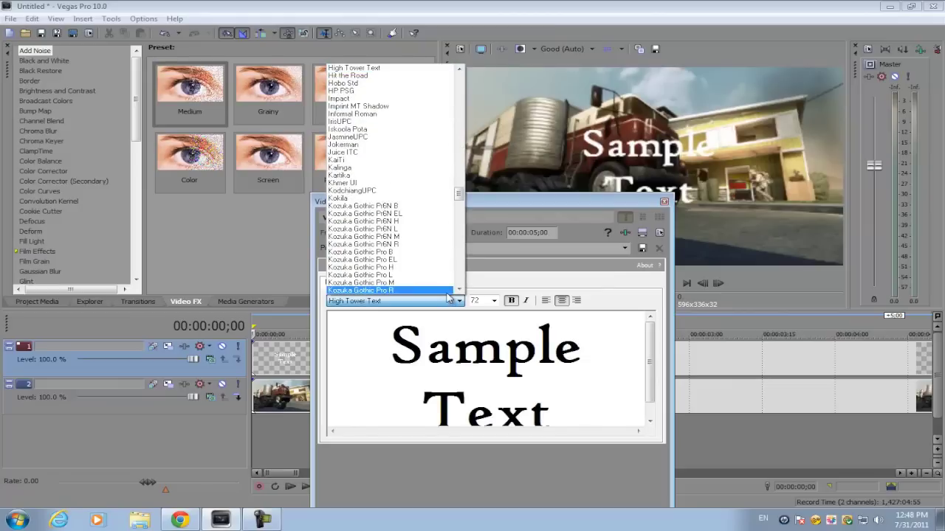
{"action": "left_click", "coordinate": [347, 75]}
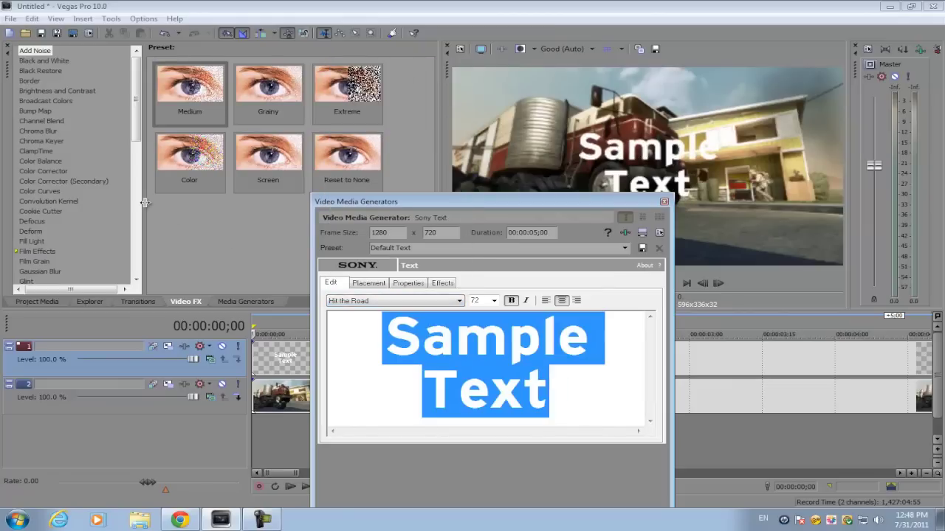
Replace the sample text with "HE'S DEAD".
{"action": "type", "text": "He"}
{"action": "key", "text": "BackSpace"}
{"action": "type", "text": "E's"}
{"action": "key", "text": "BackSpace"}
{"action": "type", "text": "s D"}
{"action": "key", "text": "BackSpace"}
{"action": "key", "text": "BackSpace"}
{"action": "key", "text": "BackSpace"}
{"action": "type", "text": "S E"}
{"action": "key", "text": "BackSpace"}
{"action": "type", "text": "Dead"}
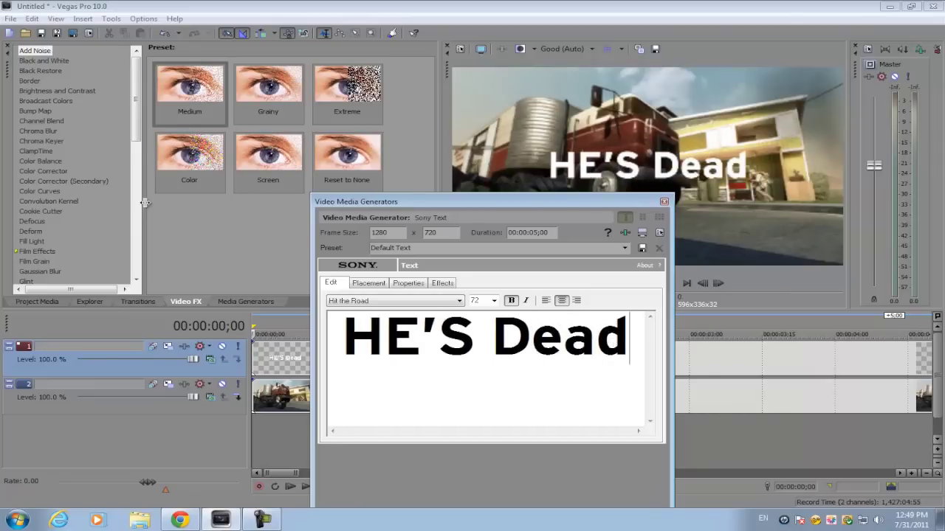
{"action": "key", "text": "BackSpace"}
{"action": "key", "text": "BackSpace"}
{"action": "key", "text": "BackSpace"}
{"action": "type", "text": "EAD"}
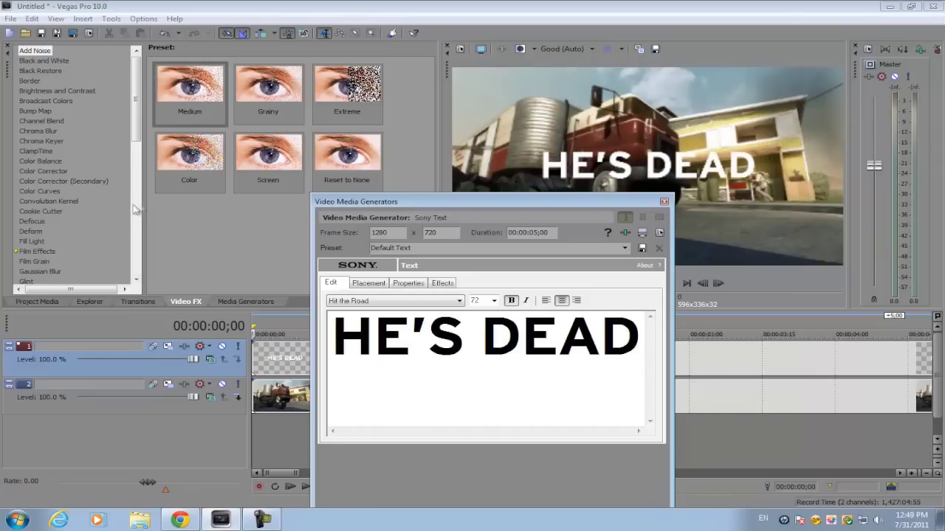
Colour the text red and place it over the road in the lower right part of the video frame.
{"action": "left_click", "coordinate": [408, 283]}
{"action": "left_click", "coordinate": [368, 349]}
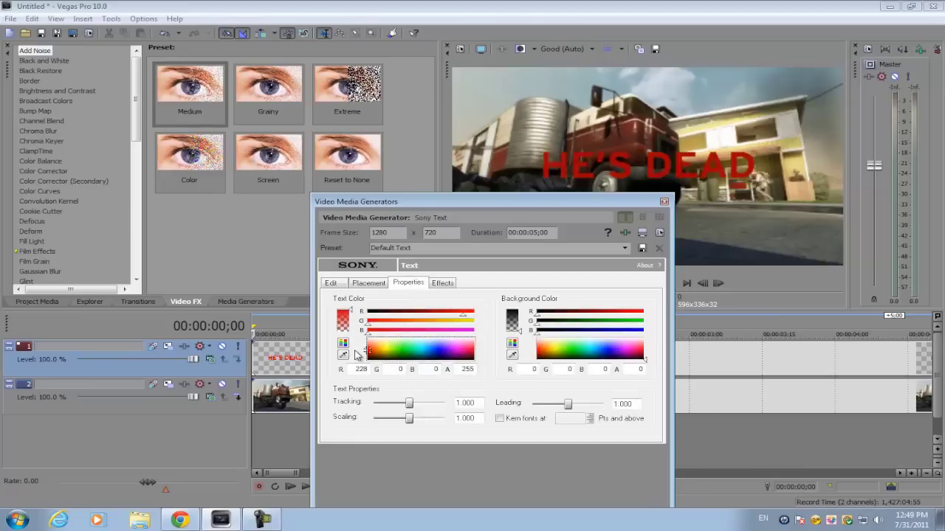
{"action": "left_click", "coordinate": [375, 285]}
{"action": "left_click", "coordinate": [336, 287]}
{"action": "left_click", "coordinate": [360, 288]}
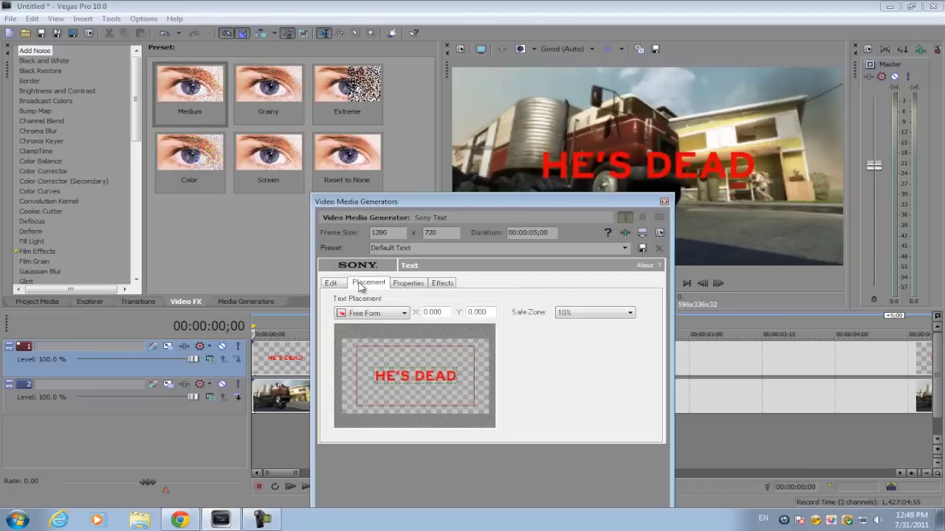
{"action": "left_click_drag", "start_coordinate": [406, 375], "coordinate": [436, 400]}
{"action": "left_click_drag", "start_coordinate": [588, 200], "coordinate": [452, 158]}
{"action": "left_click", "coordinate": [489, 165]}
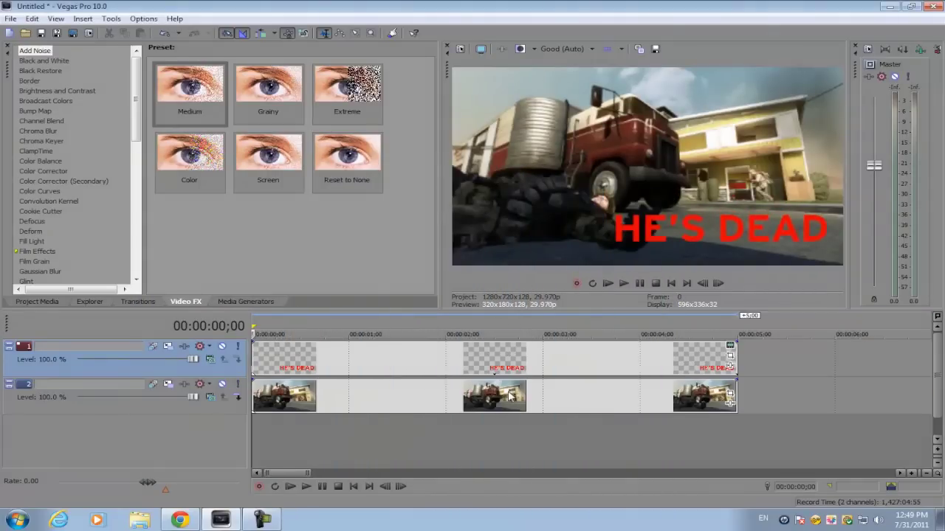
Enlarge the text event's Pan/Crop frame to about 1477 by 831 and shift its centre to about X 640, Y 305.
{"action": "left_click", "coordinate": [729, 359]}
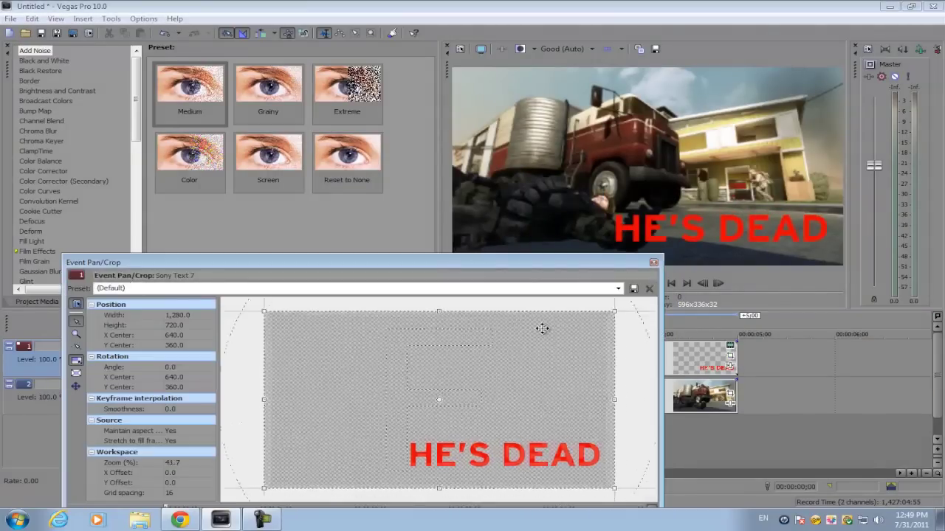
{"action": "left_click_drag", "start_coordinate": [501, 335], "coordinate": [520, 316]}
{"action": "left_click", "coordinate": [653, 262]}
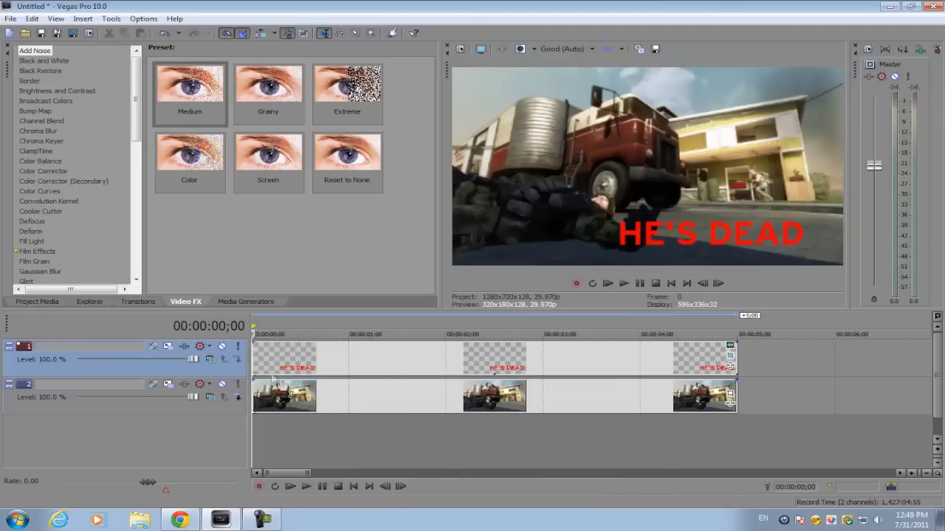
Set the text track's compositing mode to 3D Source Alpha.
{"action": "left_click", "coordinate": [211, 360]}
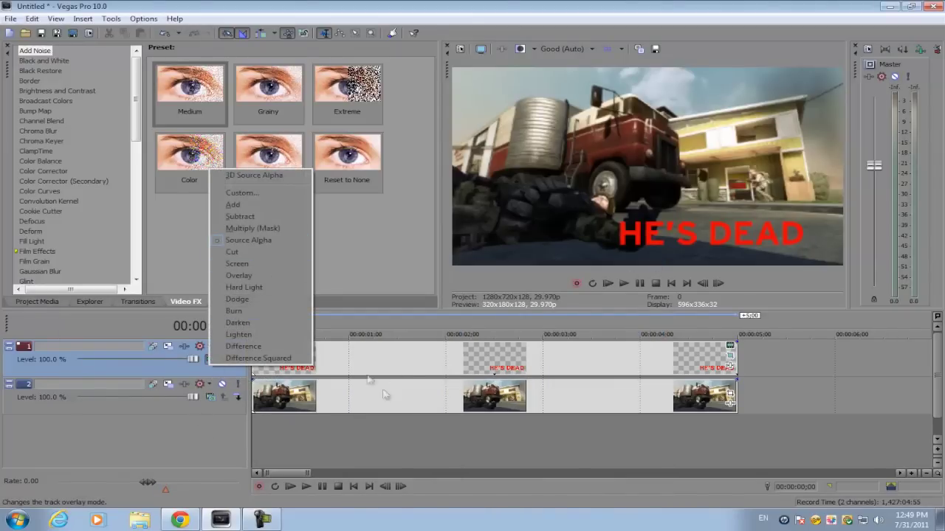
{"action": "left_click", "coordinate": [403, 359]}
{"action": "left_click", "coordinate": [253, 361]}
{"action": "left_click", "coordinate": [211, 360]}
{"action": "left_click", "coordinate": [277, 179]}
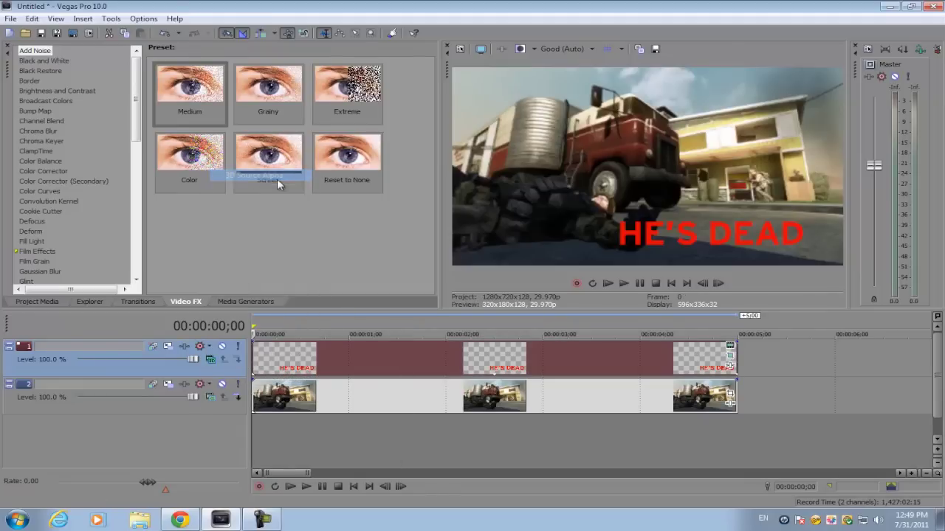
Rotate the text track in Track Motion by setting its orientation to X -2 and Y -21.
{"action": "left_click", "coordinate": [169, 348]}
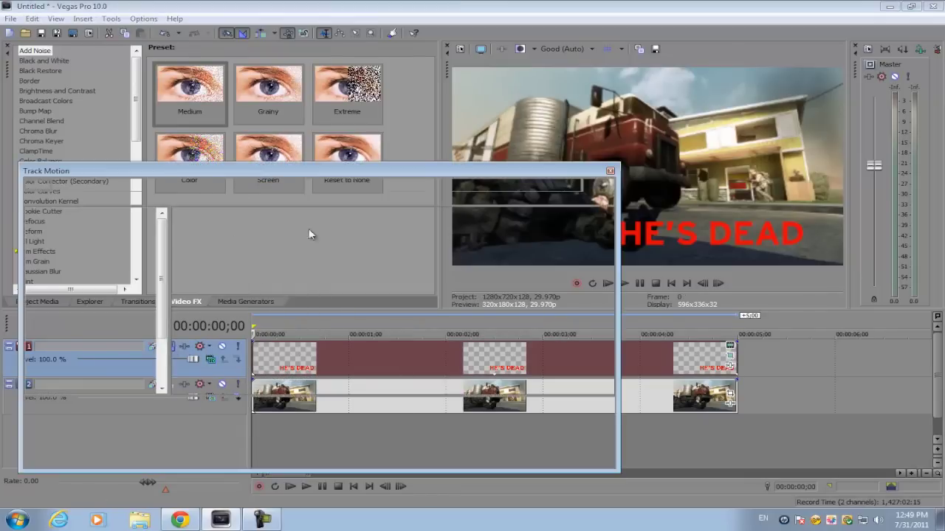
{"action": "left_click_drag", "start_coordinate": [410, 168], "coordinate": [403, 282]}
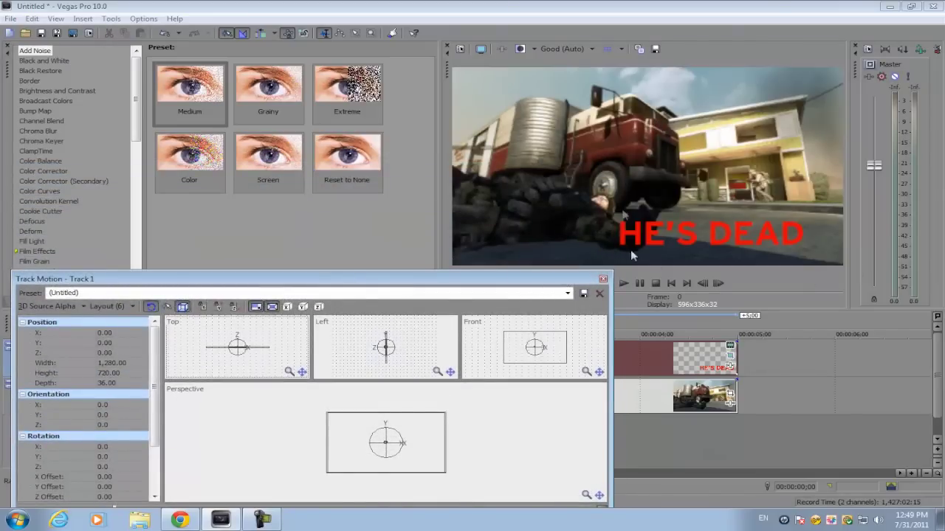
{"action": "left_click_drag", "start_coordinate": [580, 279], "coordinate": [577, 164]}
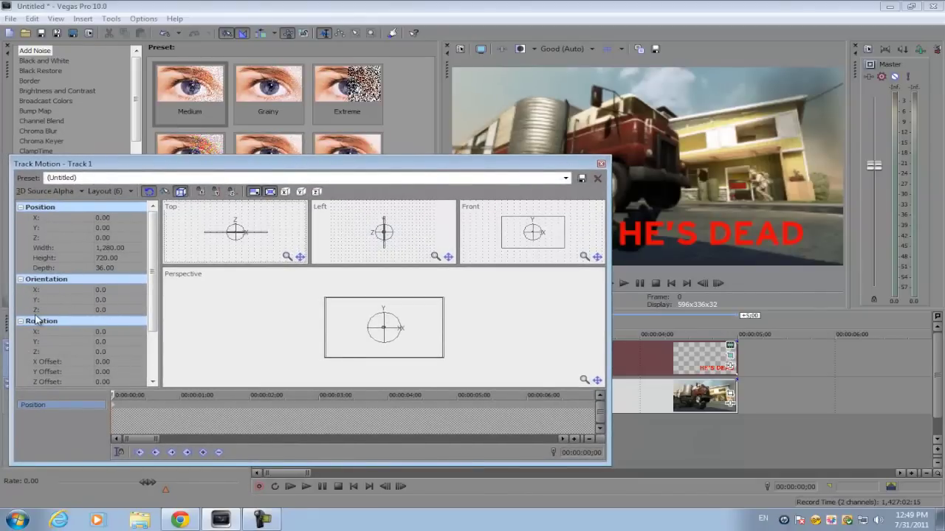
{"action": "left_click_drag", "start_coordinate": [327, 167], "coordinate": [331, 207]}
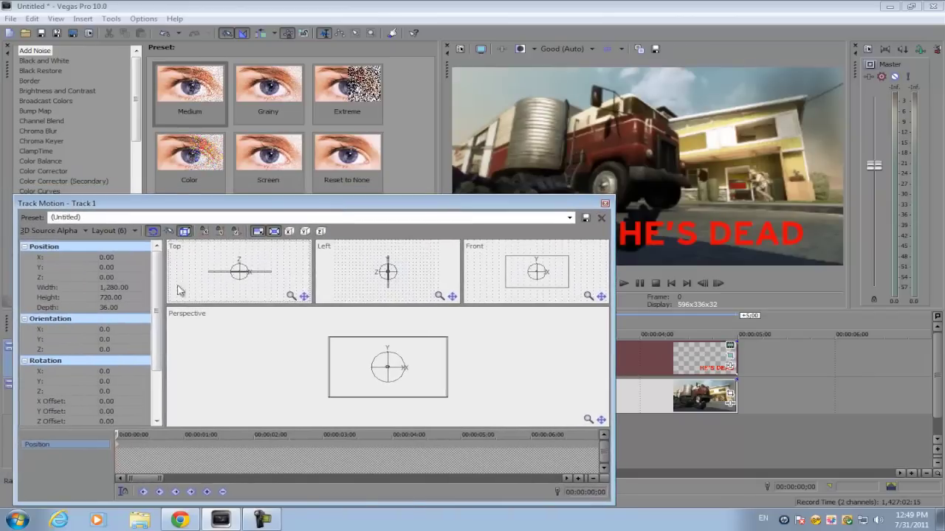
{"action": "left_click", "coordinate": [111, 329]}
{"action": "left_click_drag", "start_coordinate": [139, 329], "coordinate": [137, 340]}
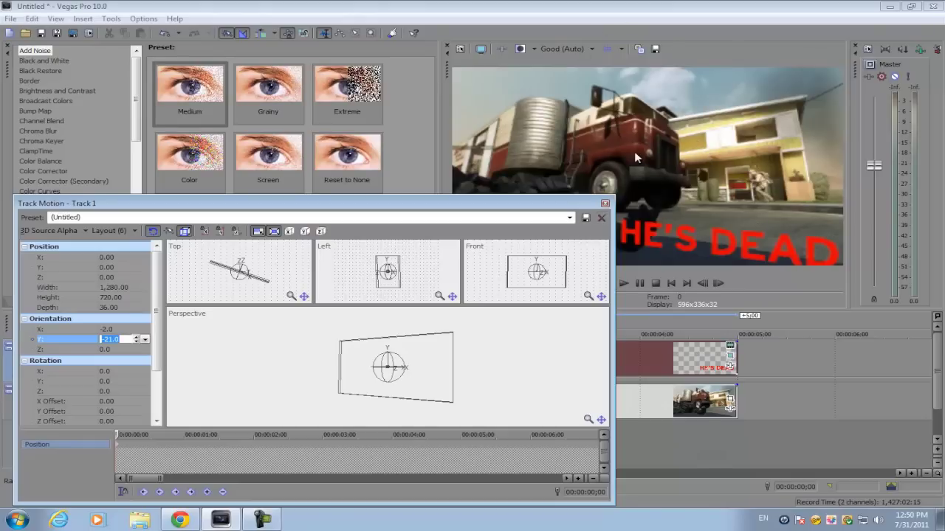
Set the text track's motion position to X -20 and Y 60.
{"action": "left_click", "coordinate": [111, 257]}
{"action": "left_click_drag", "start_coordinate": [136, 255], "coordinate": [140, 258]}
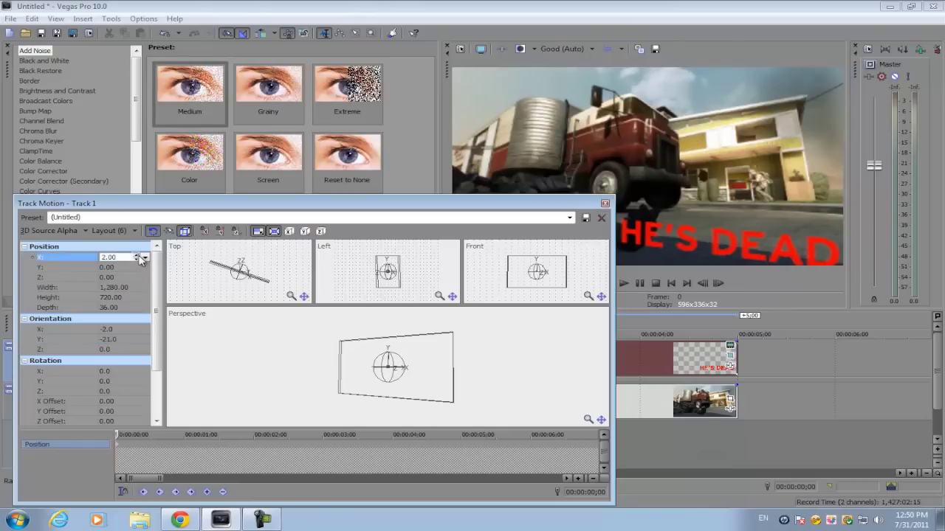
{"action": "left_click", "coordinate": [140, 258]}
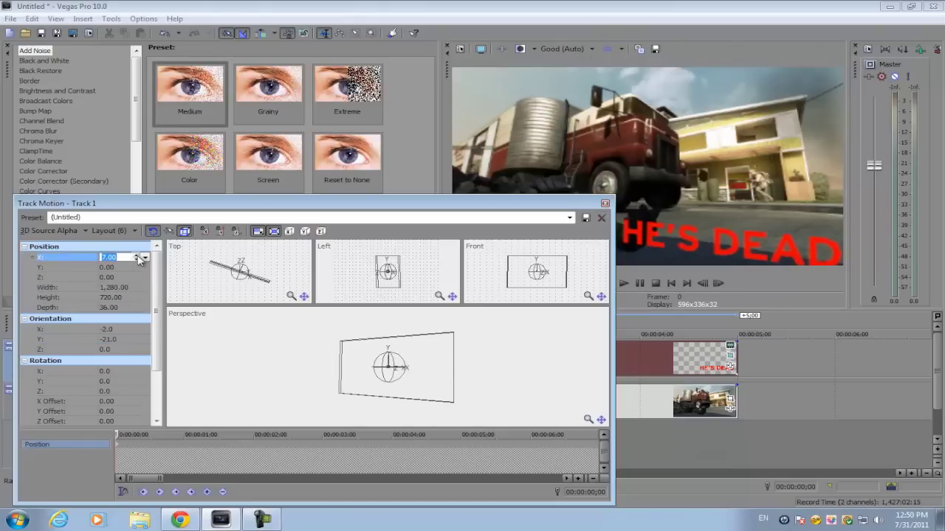
{"action": "left_click_drag", "start_coordinate": [140, 263], "coordinate": [112, 252]}
{"action": "type", "text": "-20"}
{"action": "key", "text": "Return"}
{"action": "left_click", "coordinate": [110, 267]}
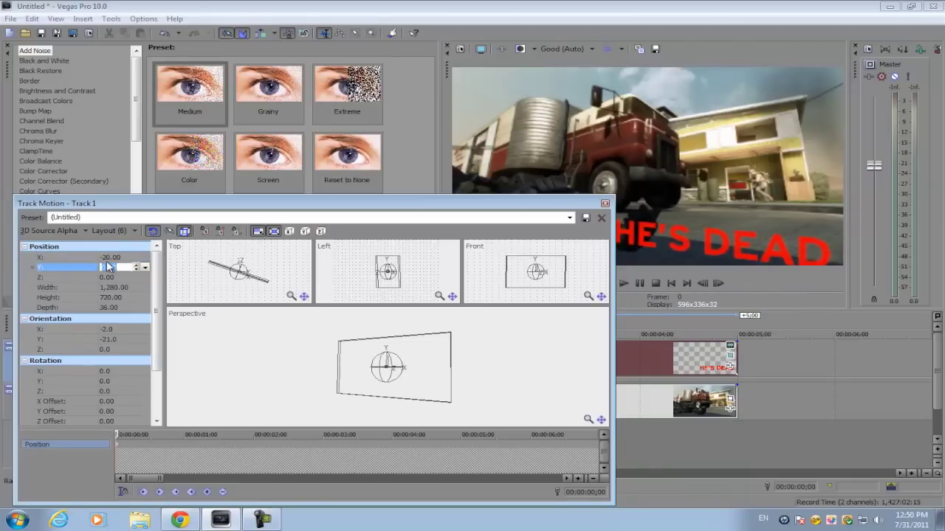
{"action": "type", "text": "60"}
{"action": "key", "text": "Return"}
Set the text track's X orientation to -6 and its Z position to -22, and close Track Motion.
{"action": "left_click_drag", "start_coordinate": [137, 329], "coordinate": [137, 333]}
{"action": "left_click", "coordinate": [135, 279]}
{"action": "left_click_drag", "start_coordinate": [135, 281], "coordinate": [143, 274]}
{"action": "left_click", "coordinate": [143, 270]}
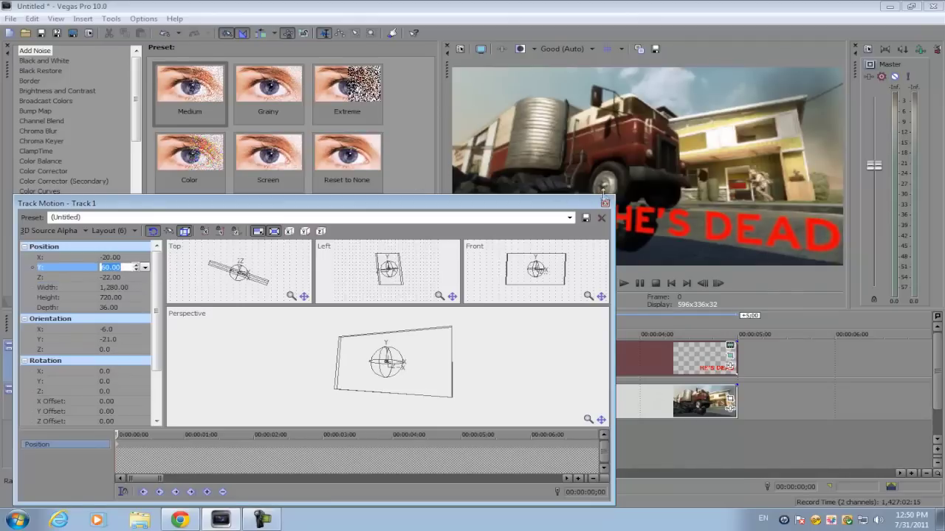
{"action": "left_click", "coordinate": [604, 202]}
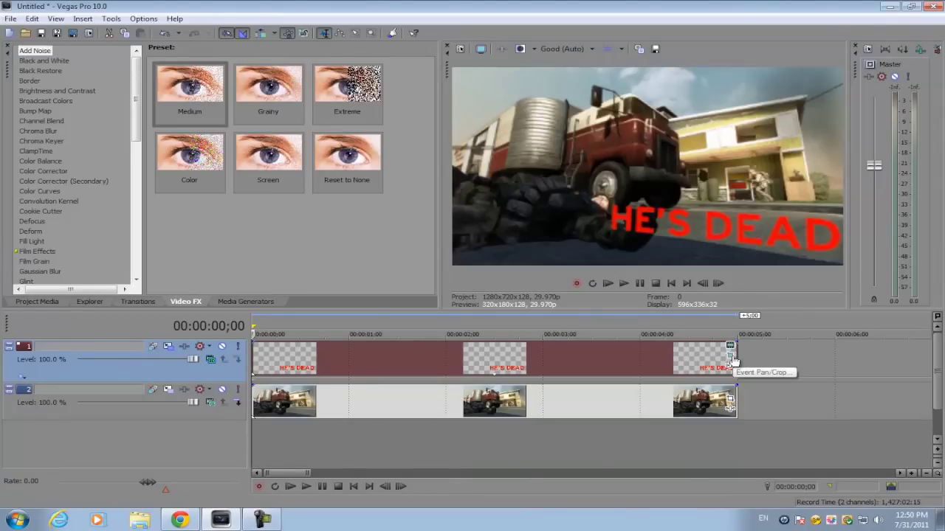
{"action": "left_click", "coordinate": [727, 345]}
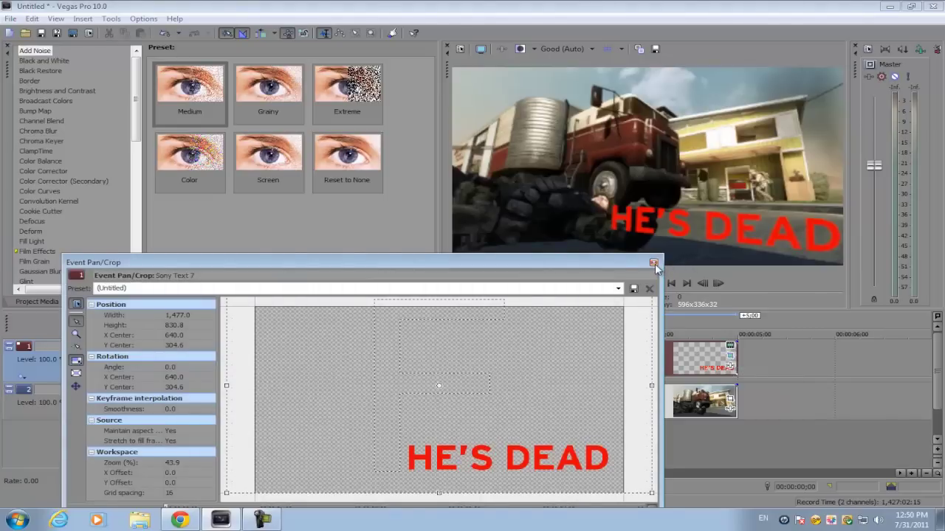
{"action": "left_click", "coordinate": [654, 263]}
Add an empty video track at the top of the track stack and copy the truck clip onto it.
{"action": "right_click", "coordinate": [761, 405]}
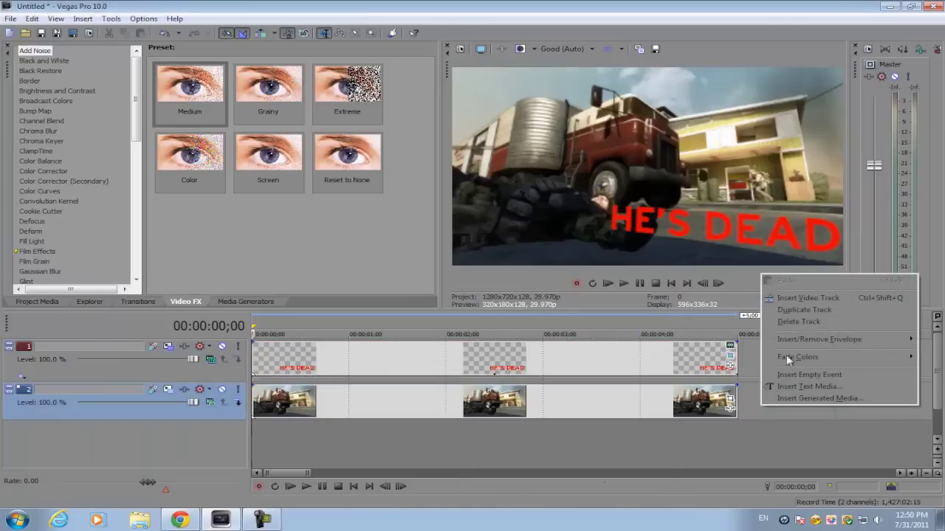
{"action": "left_click", "coordinate": [804, 309]}
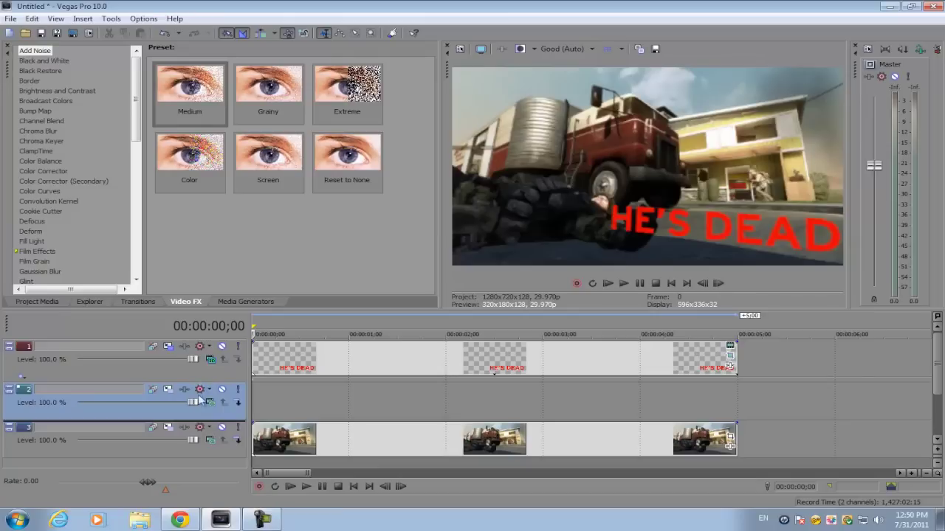
{"action": "left_click", "coordinate": [258, 442]}
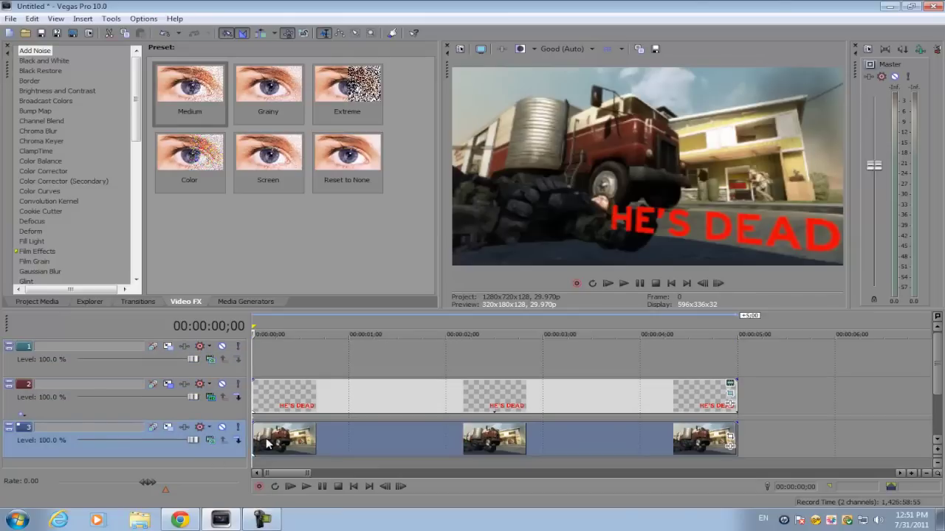
{"action": "left_click_drag", "start_coordinate": [268, 443], "coordinate": [262, 360]}
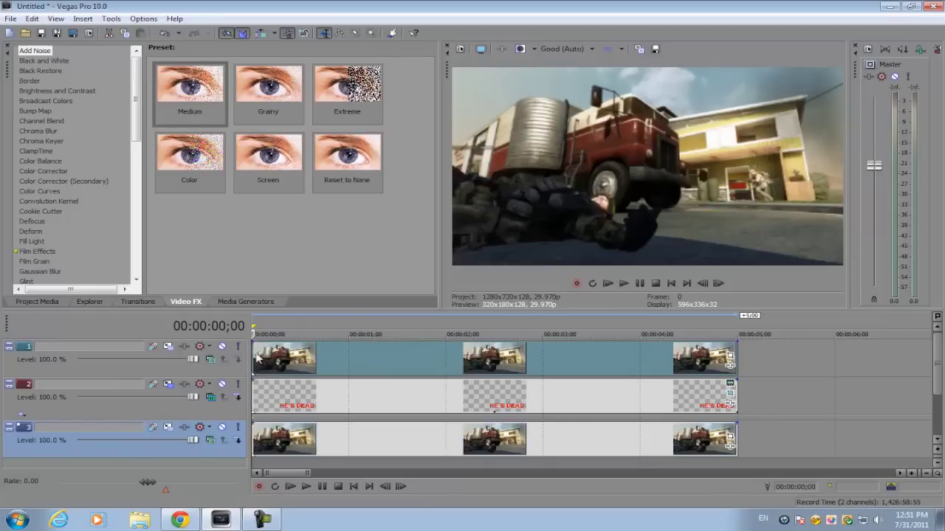
Open Event Pan/Crop for the upper truck clip and enable its mask.
{"action": "left_click", "coordinate": [730, 356]}
{"action": "left_click_drag", "start_coordinate": [563, 265], "coordinate": [634, 144]}
{"action": "left_click", "coordinate": [147, 407]}
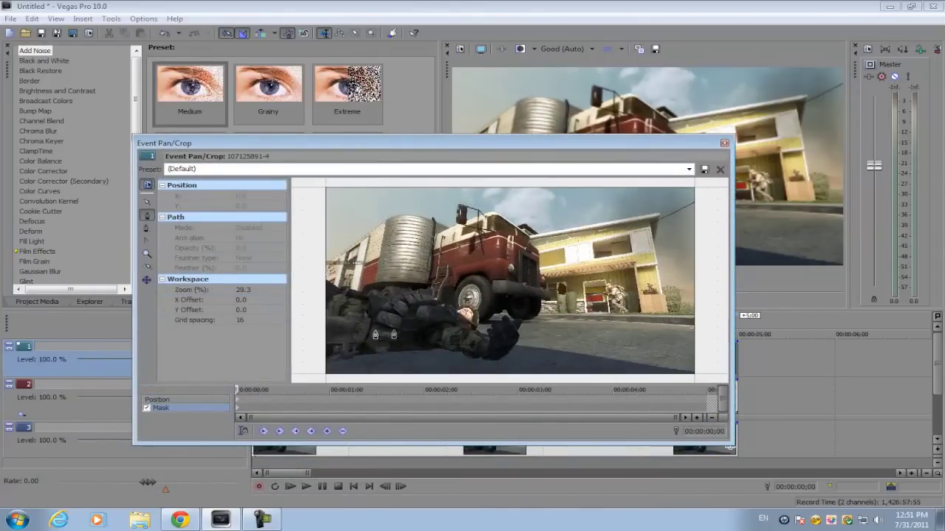
Trace mask anchor points along the underside and outer edge of the soldier's gloved hand.
{"action": "scroll", "coordinate": [489, 287], "scroll_direction": "up", "scroll_amount": 1}
{"action": "left_click", "coordinate": [147, 201]}
{"action": "left_click_drag", "start_coordinate": [538, 347], "coordinate": [549, 212]}
{"action": "scroll", "coordinate": [524, 308], "scroll_direction": "up", "scroll_amount": 4}
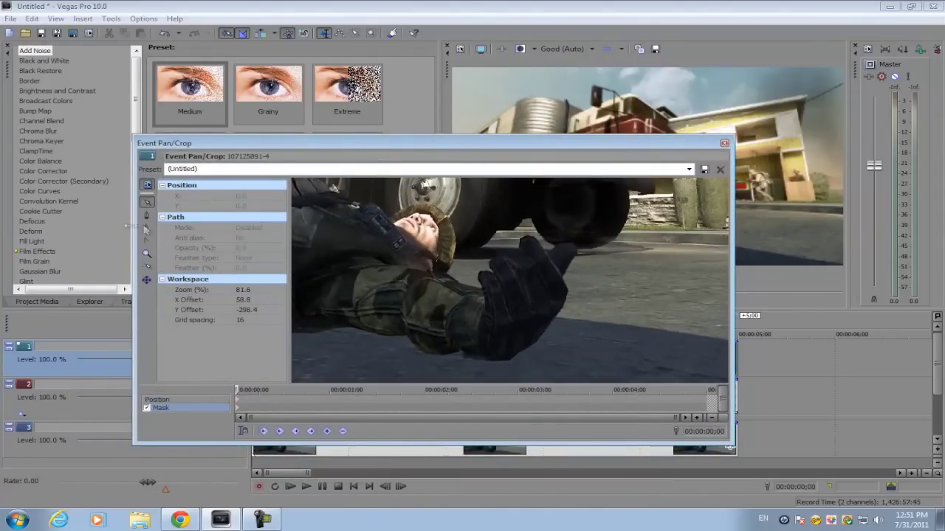
{"action": "left_click", "coordinate": [146, 215]}
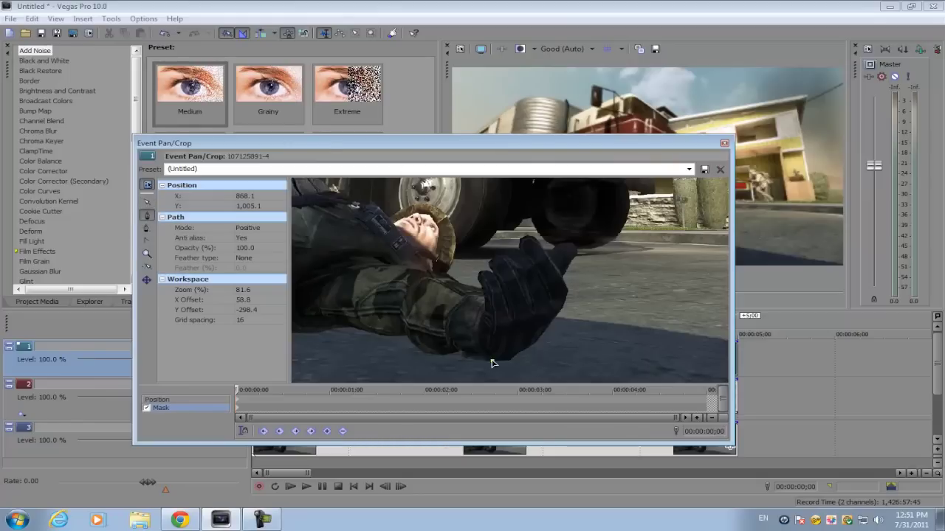
{"action": "left_click", "coordinate": [516, 356]}
{"action": "left_click", "coordinate": [530, 346]}
{"action": "left_click", "coordinate": [541, 337]}
{"action": "left_click", "coordinate": [563, 305]}
{"action": "left_click", "coordinate": [566, 289]}
{"action": "left_click", "coordinate": [563, 276]}
{"action": "left_click", "coordinate": [570, 265]}
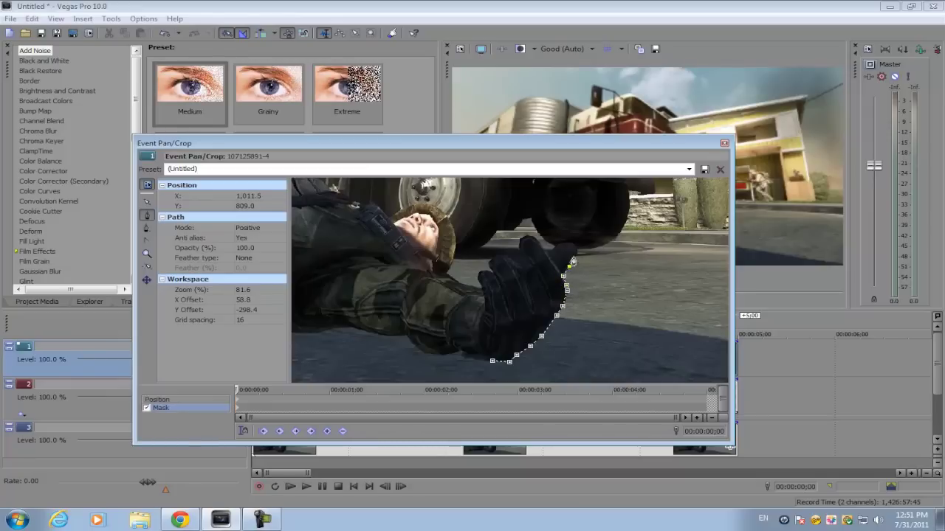
Continue the mask path over the glove's fingertips and down the hand's inner edge to the sleeve.
{"action": "left_click", "coordinate": [567, 242]}
{"action": "left_click", "coordinate": [547, 244]}
{"action": "left_click", "coordinate": [530, 236]}
{"action": "left_click", "coordinate": [515, 251]}
{"action": "left_click", "coordinate": [494, 263]}
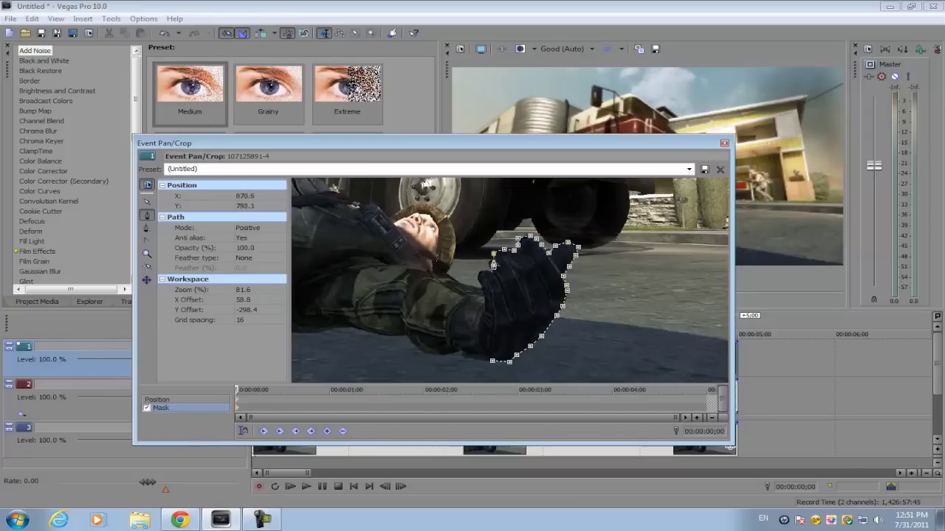
{"action": "left_click", "coordinate": [479, 274]}
{"action": "left_click", "coordinate": [479, 283]}
{"action": "left_click", "coordinate": [476, 292]}
Continue the mask path from the sleeve around the soldier's hat and head.
{"action": "left_click", "coordinate": [449, 278]}
{"action": "left_click", "coordinate": [451, 252]}
{"action": "left_click", "coordinate": [452, 236]}
{"action": "left_click", "coordinate": [450, 220]}
{"action": "left_click", "coordinate": [432, 209]}
{"action": "left_click", "coordinate": [386, 220]}
Close the mask path around the soldier's body, set its feather type to Both at 0.5%, and close Event Pan/Crop.
{"action": "scroll", "coordinate": [386, 220], "scroll_direction": "down", "scroll_amount": 3}
{"action": "left_click", "coordinate": [261, 258]}
{"action": "left_click", "coordinate": [259, 277]}
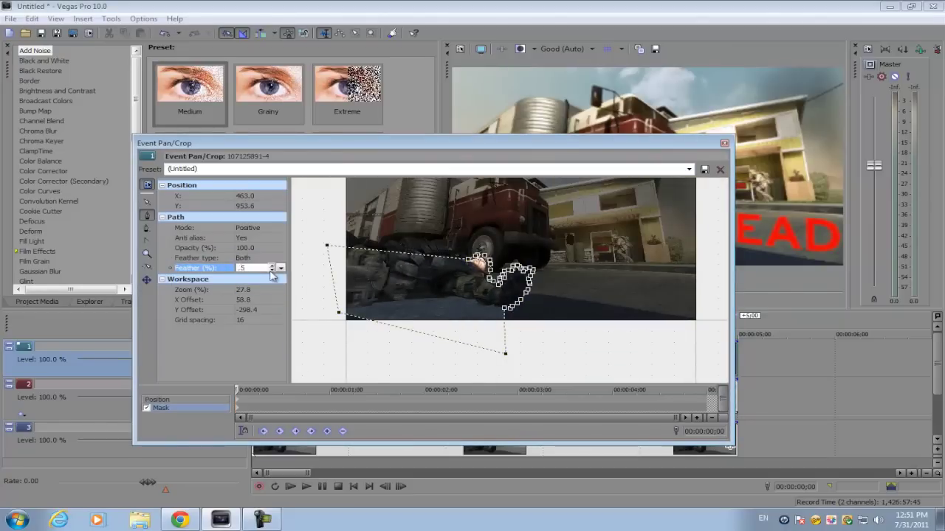
{"action": "left_click", "coordinate": [724, 142]}
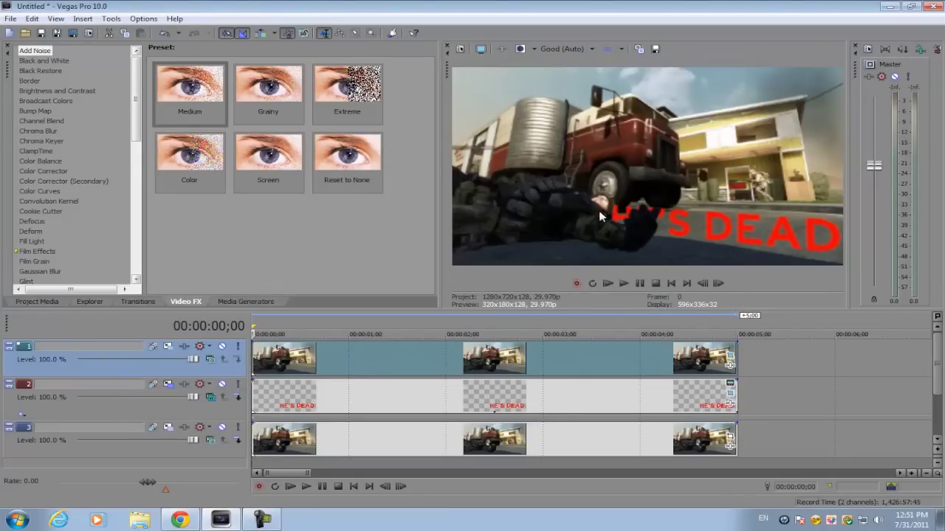
Add a video track directly below the text track and paste the HE'S DEAD text onto it as a new copy of the source media.
{"action": "right_click", "coordinate": [762, 385]}
{"action": "left_click", "coordinate": [805, 278]}
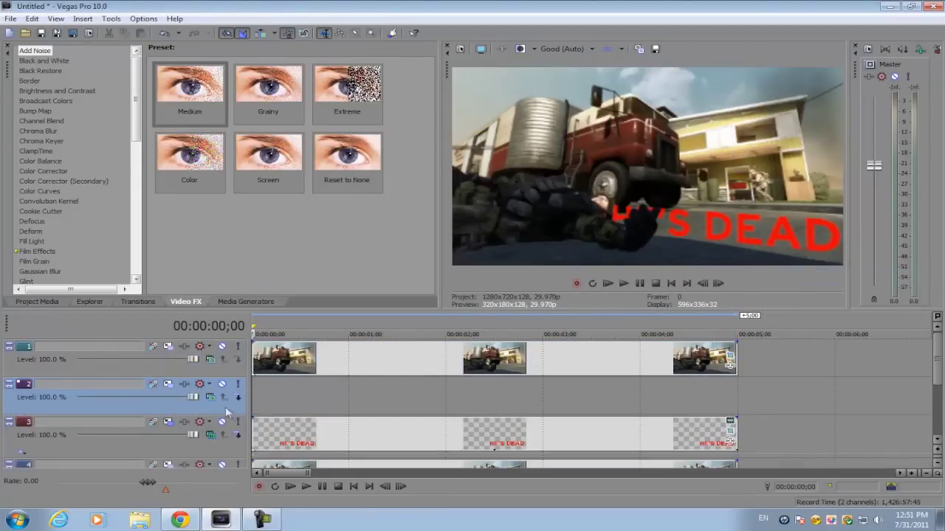
{"action": "left_click_drag", "start_coordinate": [212, 434], "coordinate": [284, 405]}
{"action": "left_click", "coordinate": [286, 400]}
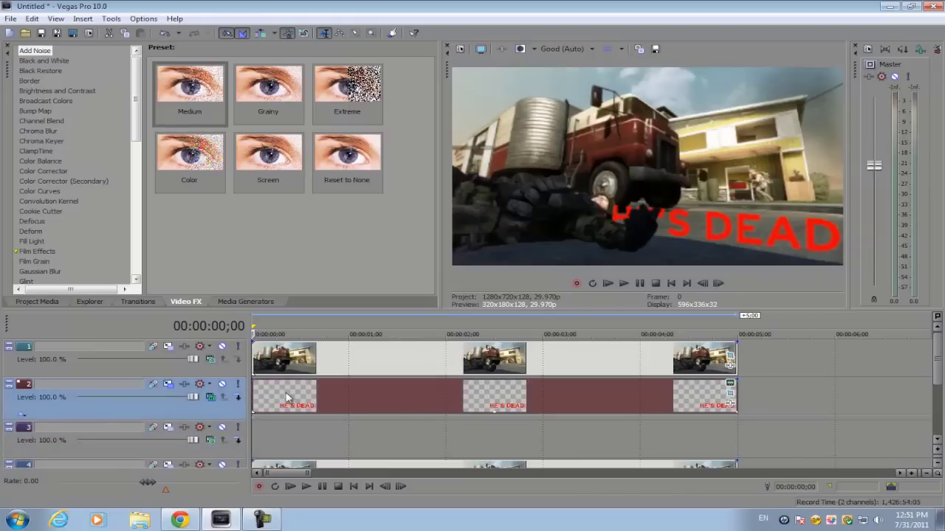
{"action": "key", "text": "ctrl+v"}
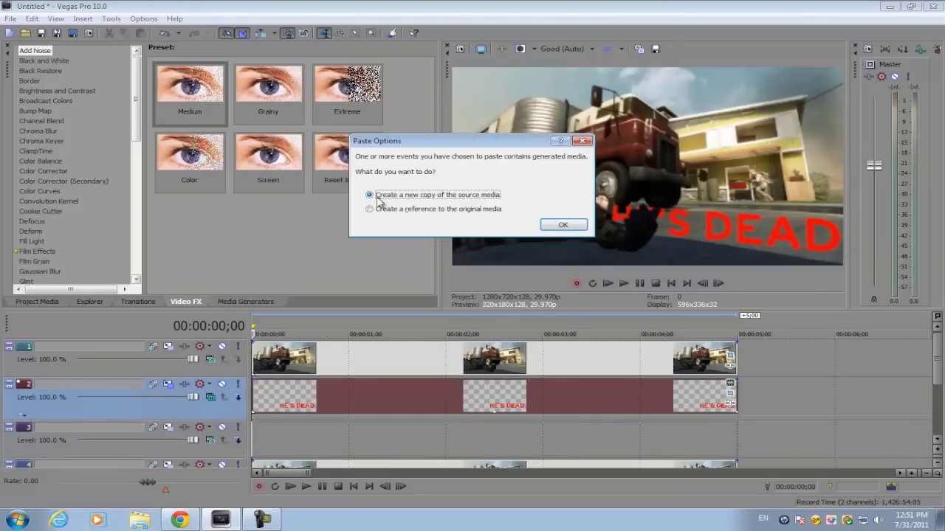
{"action": "left_click", "coordinate": [552, 225]}
Colour the copied text black and set its track's compositing mode to 3D Source Alpha.
{"action": "left_click", "coordinate": [730, 427]}
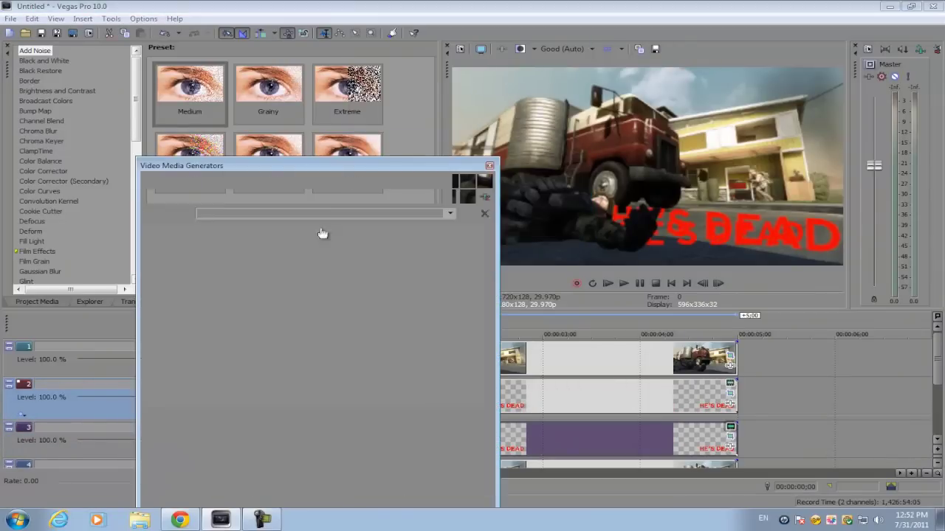
{"action": "left_click", "coordinate": [236, 250]}
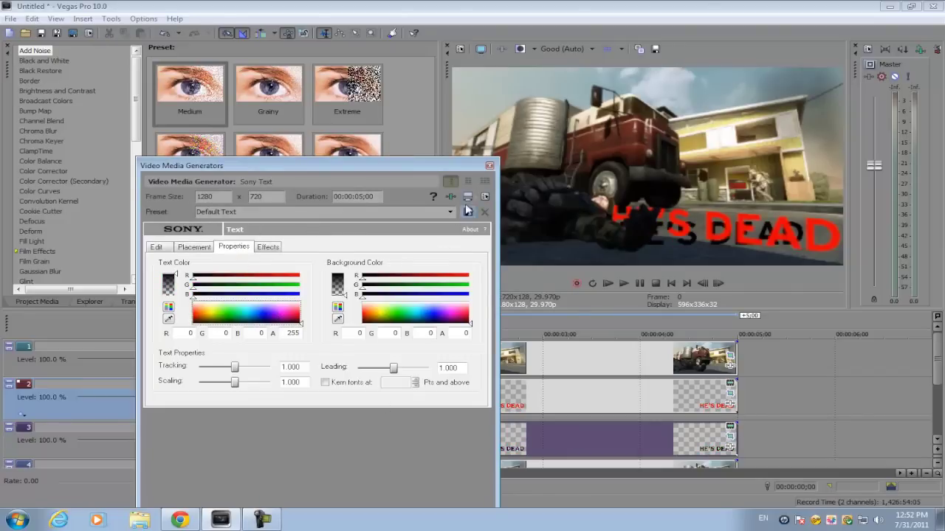
{"action": "left_click", "coordinate": [489, 165]}
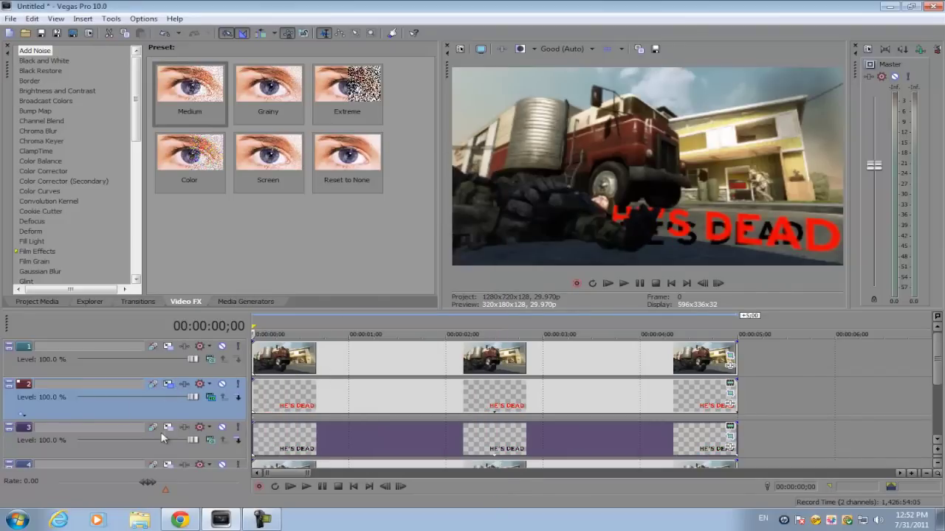
{"action": "left_click", "coordinate": [209, 440]}
{"action": "left_click", "coordinate": [254, 256]}
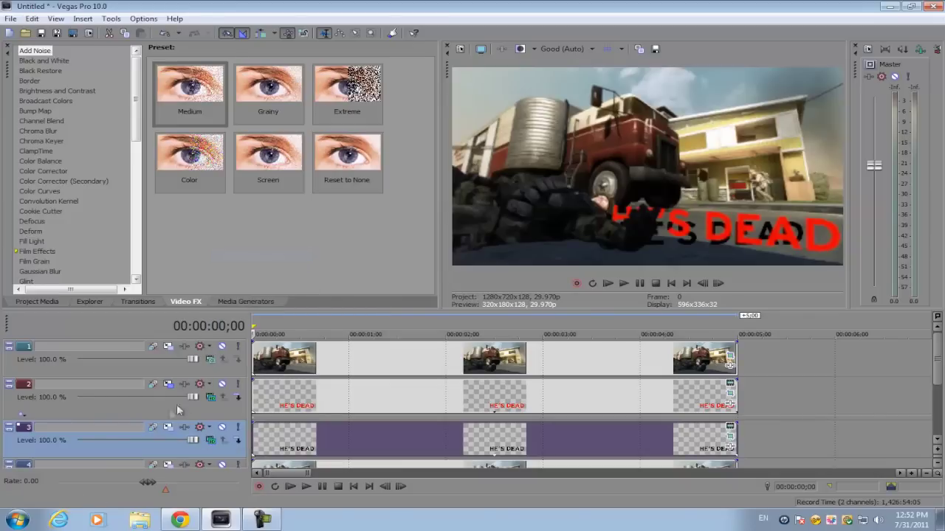
Match the black text's Track Motion to the red text: position X -20, Y 60, Z -22, orientation X -6, Y -21.
{"action": "left_click", "coordinate": [168, 385]}
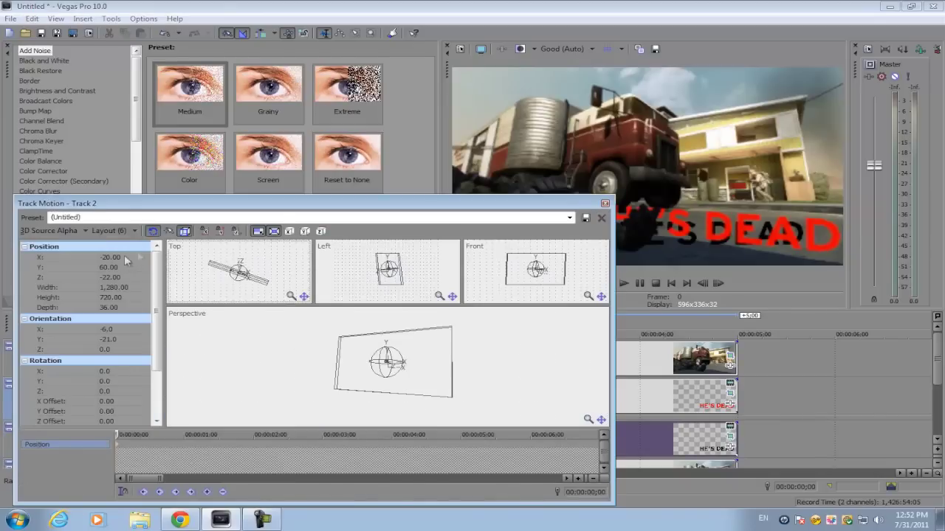
{"action": "left_click", "coordinate": [606, 204]}
{"action": "left_click", "coordinate": [171, 429]}
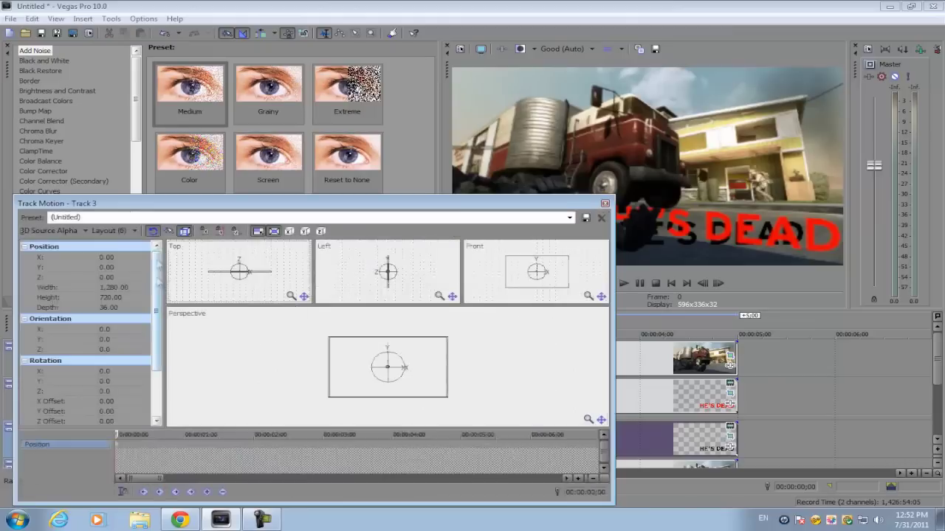
{"action": "left_click", "coordinate": [120, 258]}
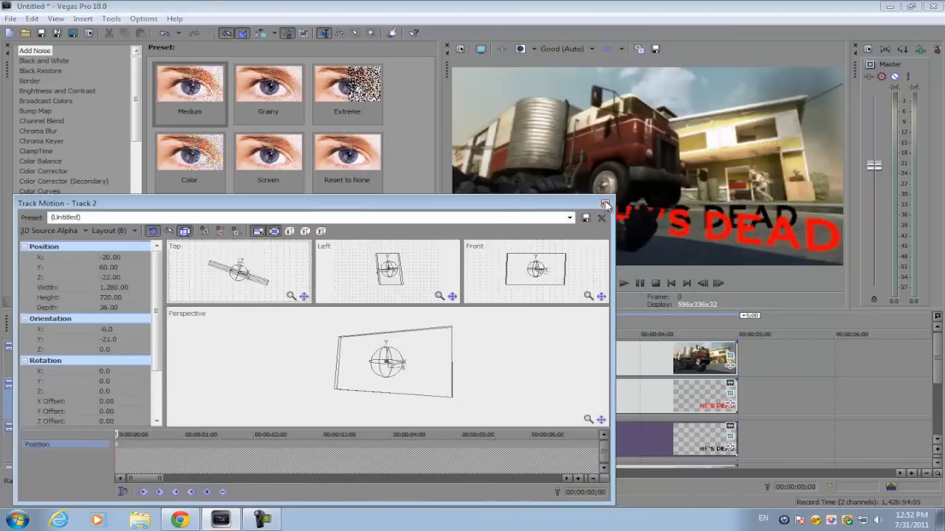
{"action": "left_click", "coordinate": [606, 204]}
{"action": "left_click", "coordinate": [171, 429]}
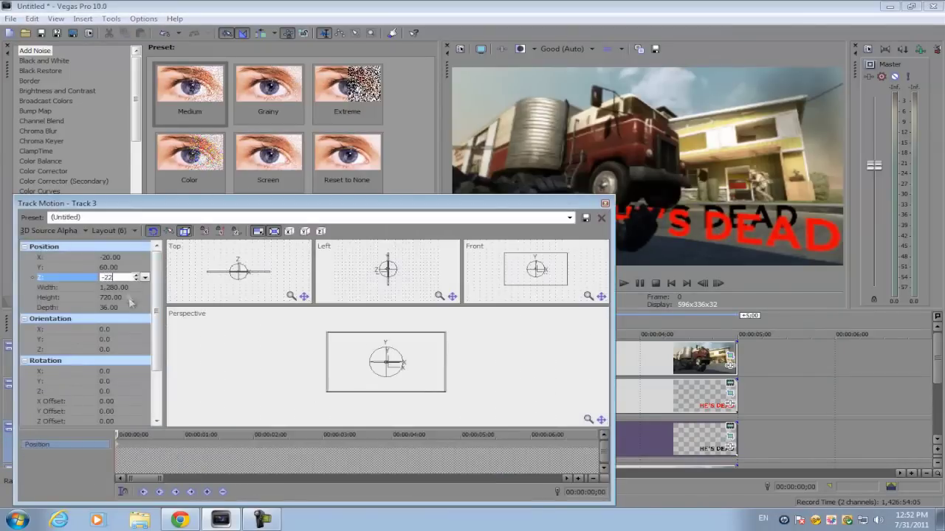
{"action": "left_click", "coordinate": [107, 339]}
{"action": "key", "text": "Return"}
{"action": "left_click", "coordinate": [606, 204]}
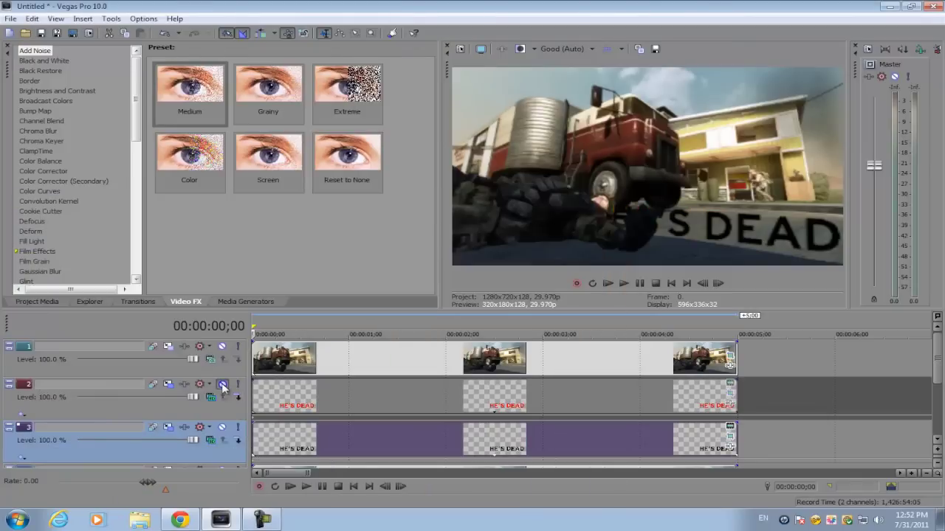
Try tilting the black text track to an X orientation of -30 in Track Motion.
{"action": "left_click", "coordinate": [168, 429]}
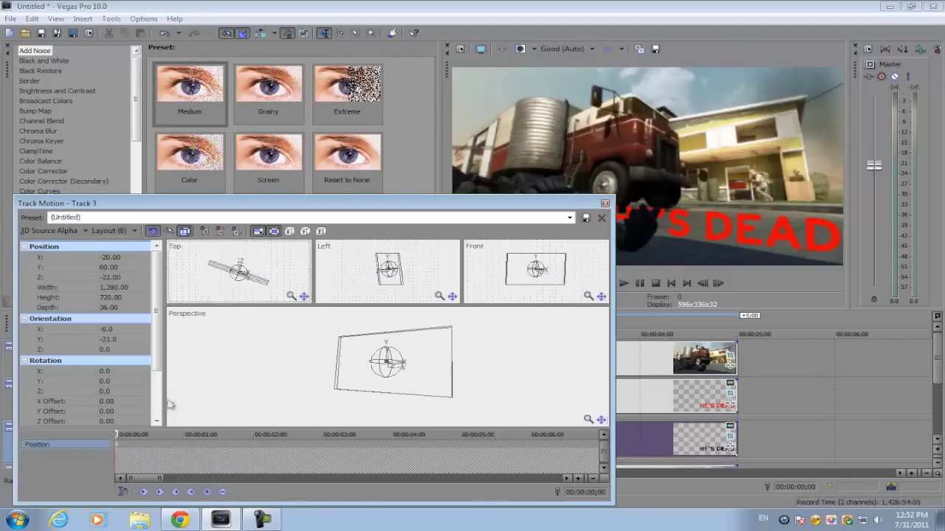
{"action": "left_click", "coordinate": [108, 329]}
{"action": "scroll", "coordinate": [140, 335], "scroll_direction": "down", "scroll_amount": 11}
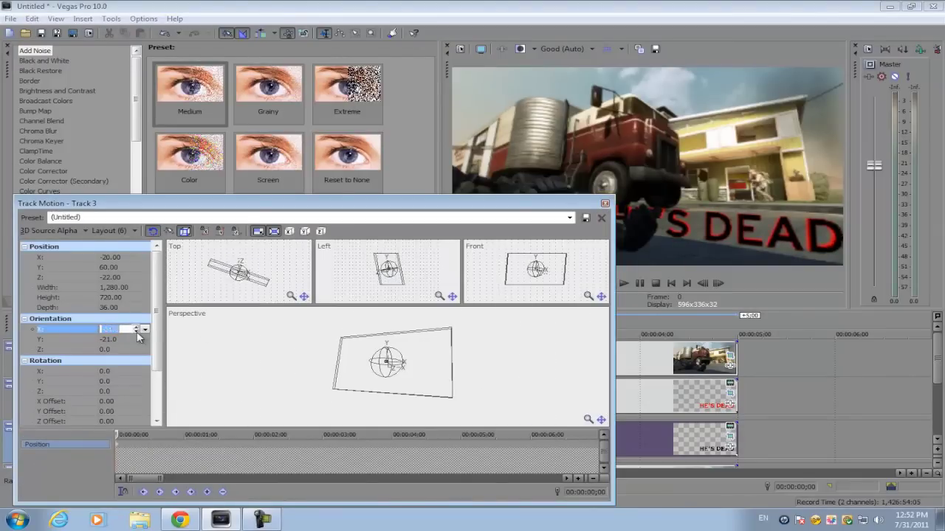
{"action": "scroll", "coordinate": [138, 336], "scroll_direction": "down", "scroll_amount": 10}
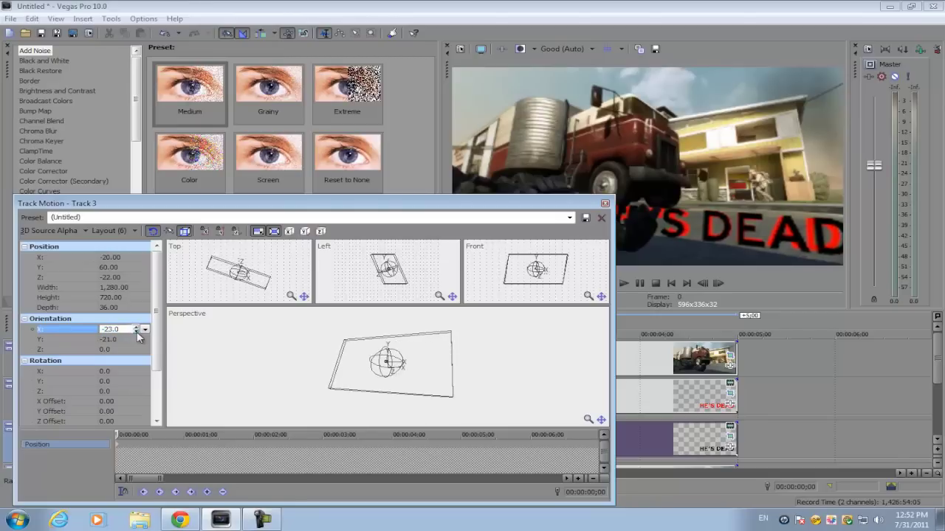
{"action": "scroll", "coordinate": [137, 338], "scroll_direction": "down", "scroll_amount": 3}
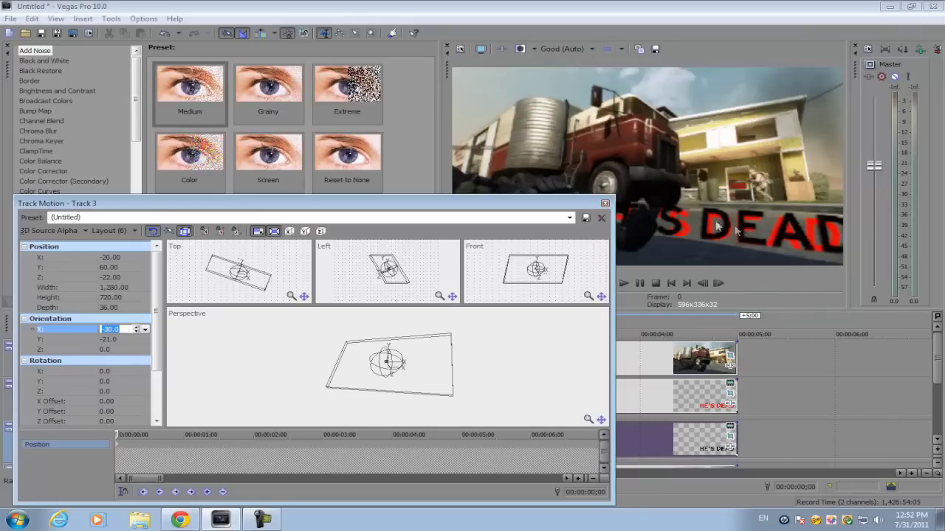
Try X orientations of -80 and -60 for the black text track.
{"action": "left_click", "coordinate": [79, 328]}
{"action": "type", "text": "-80"}
{"action": "key", "text": "Return"}
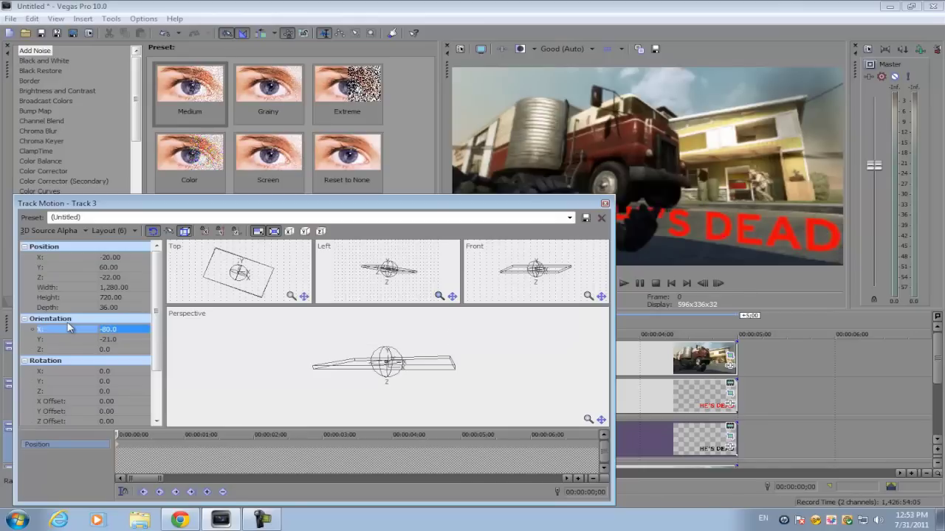
{"action": "left_click", "coordinate": [118, 333]}
{"action": "type", "text": "-60"}
{"action": "key", "text": "Return"}
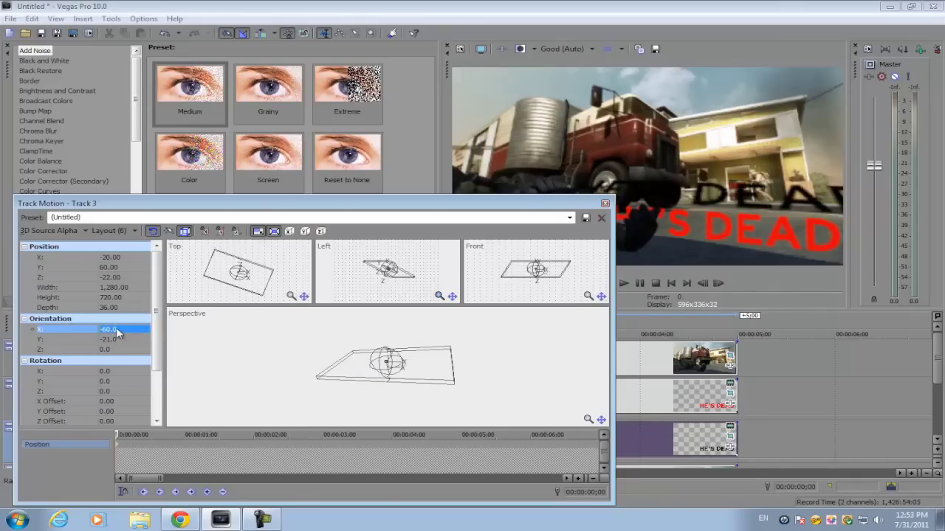
Set the black text track's X orientation to -70 and close Track Motion.
{"action": "left_click", "coordinate": [116, 327]}
{"action": "type", "text": "-70"}
{"action": "key", "text": "Return"}
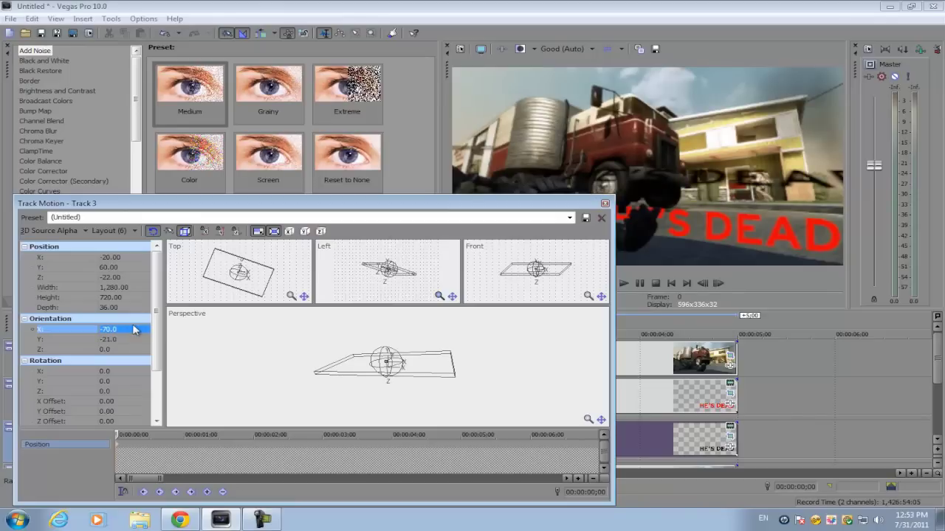
{"action": "left_click", "coordinate": [605, 203]}
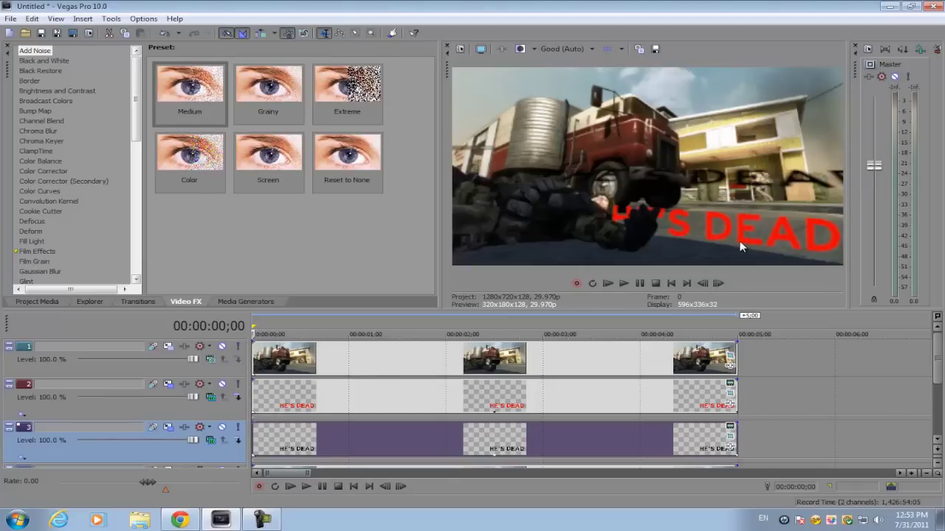
Set the black text track's X position to 20 in Track Motion and close the dialog.
{"action": "left_click", "coordinate": [169, 427]}
{"action": "left_click", "coordinate": [133, 256]}
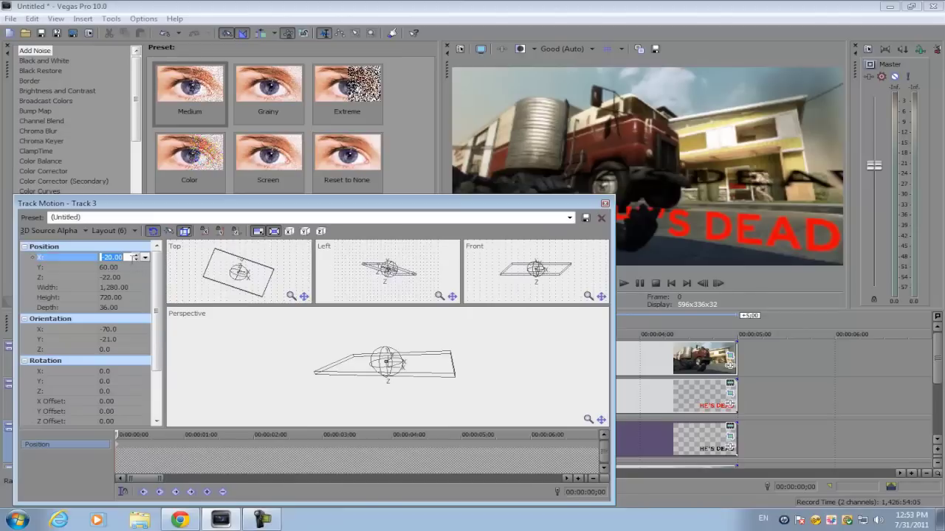
{"action": "left_click_drag", "start_coordinate": [136, 257], "coordinate": [140, 253]}
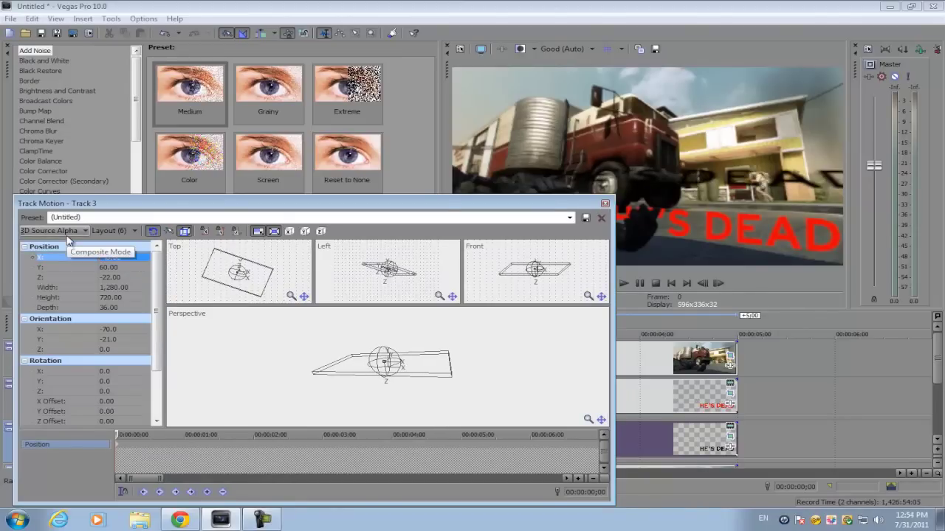
{"action": "double_click", "coordinate": [122, 257]}
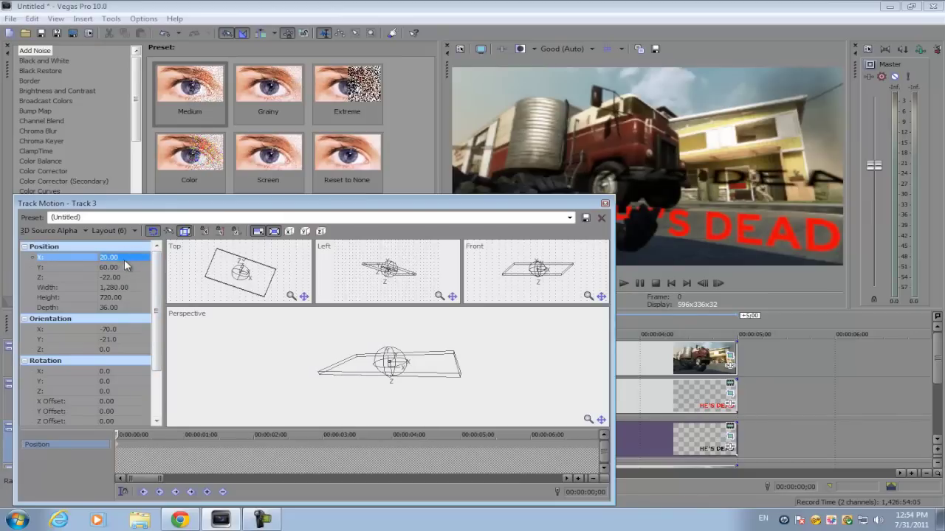
{"action": "left_click", "coordinate": [606, 204]}
Try Y positions of 0, -20 and -40 for the black text track in Track Motion.
{"action": "left_click", "coordinate": [168, 427]}
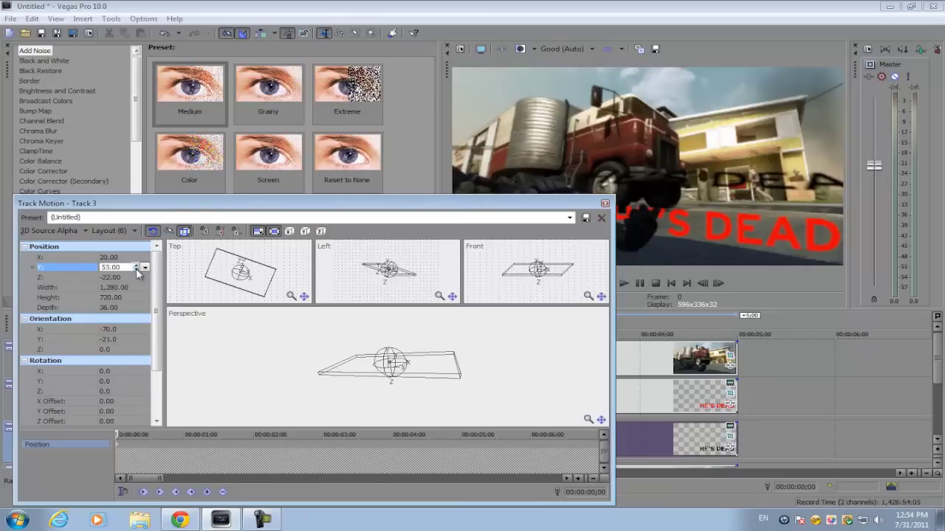
{"action": "left_click", "coordinate": [90, 268]}
{"action": "type", "text": "0"}
{"action": "key", "text": "Return"}
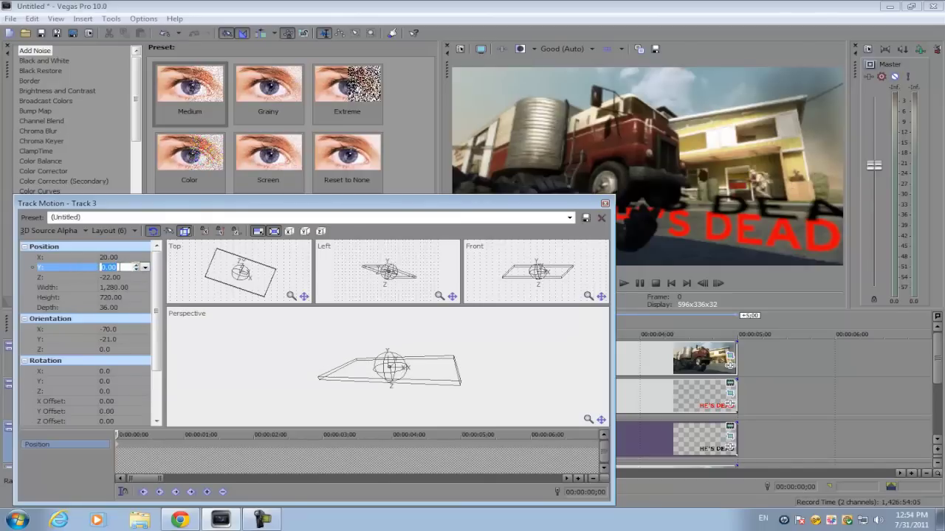
{"action": "type", "text": "-20"}
{"action": "key", "text": "Return"}
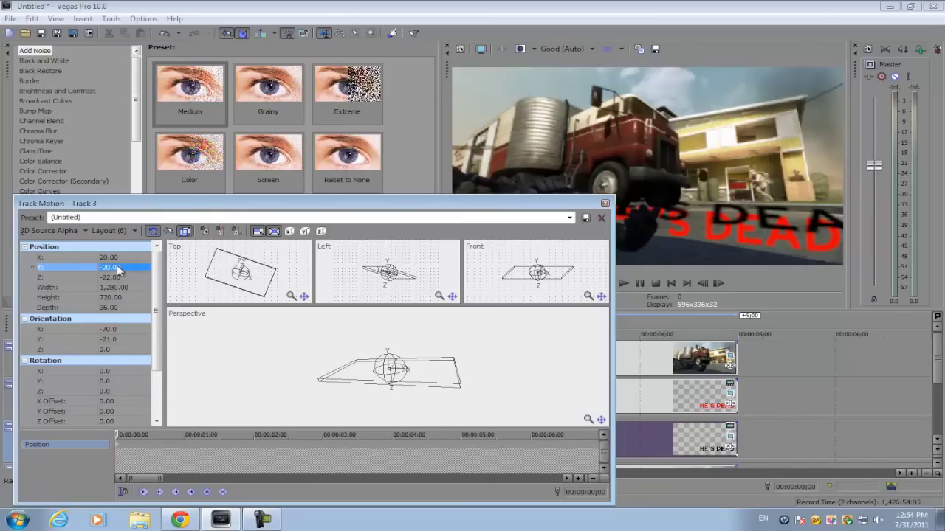
{"action": "type", "text": "-40"}
{"action": "key", "text": "Return"}
Set the black text track's Y position to -80.
{"action": "type", "text": "-"}
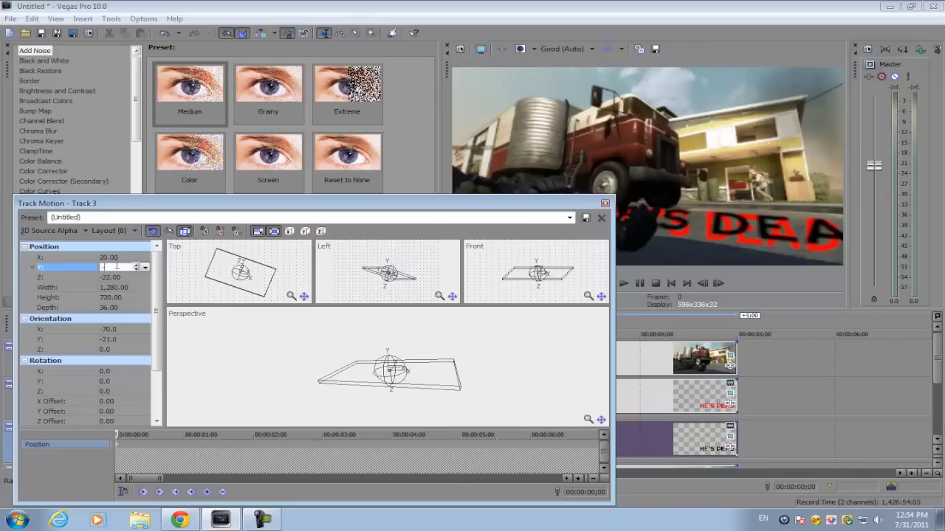
{"action": "type", "text": "80"}
{"action": "key", "text": "Return"}
Set the black text track's Z position to 224 in Track Motion.
{"action": "left_click", "coordinate": [123, 278]}
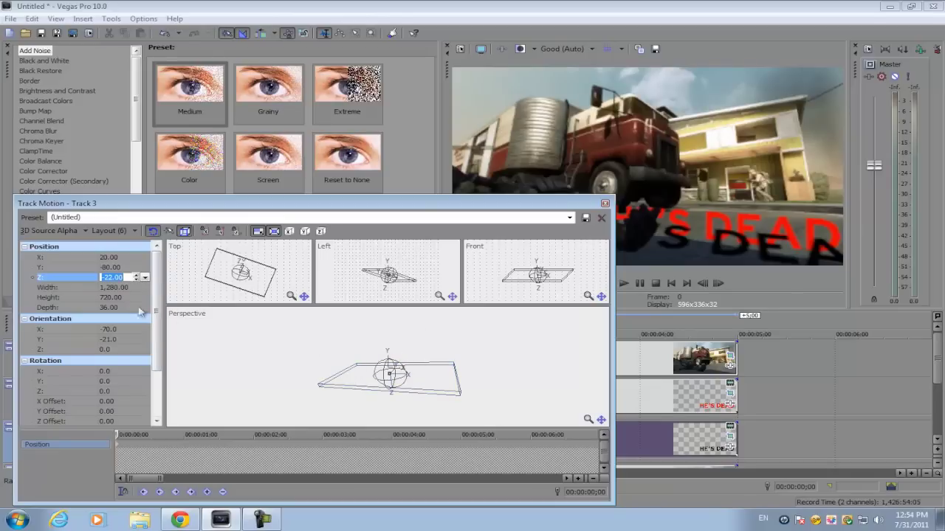
{"action": "left_click", "coordinate": [637, 426]}
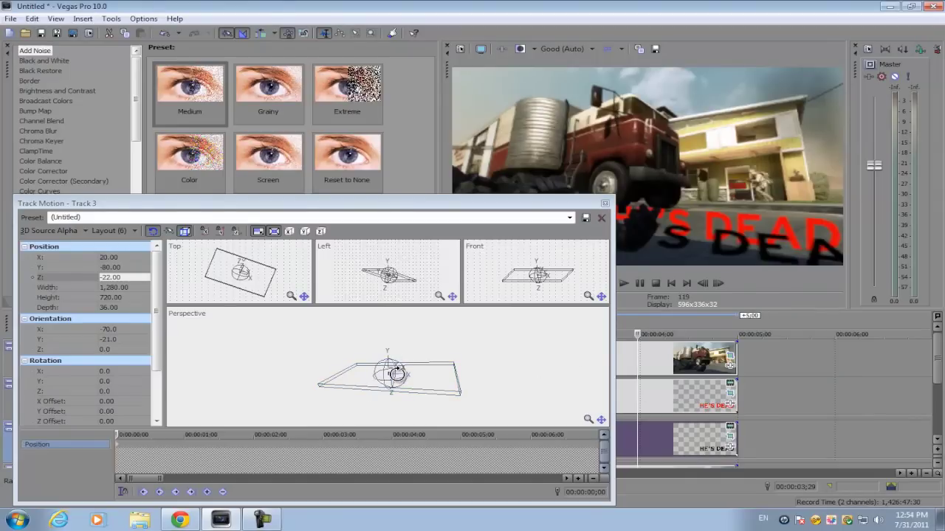
{"action": "left_click", "coordinate": [647, 394]}
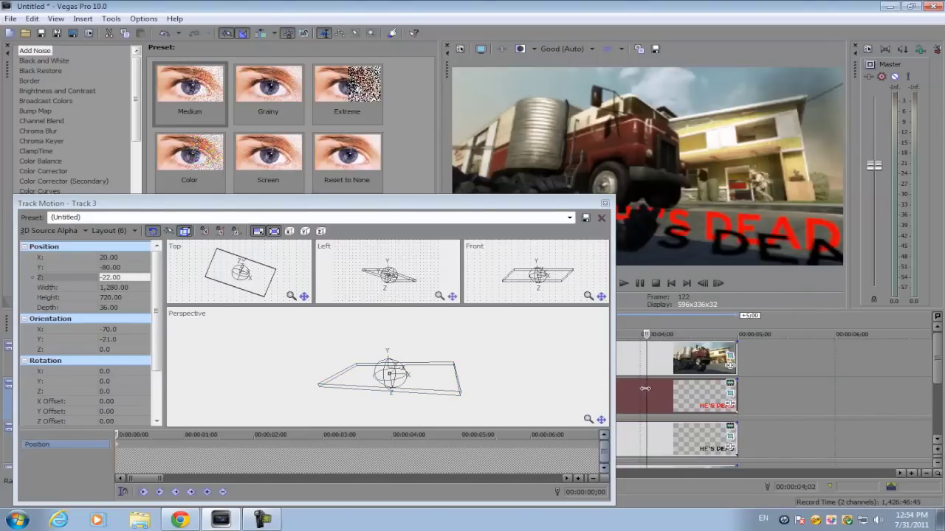
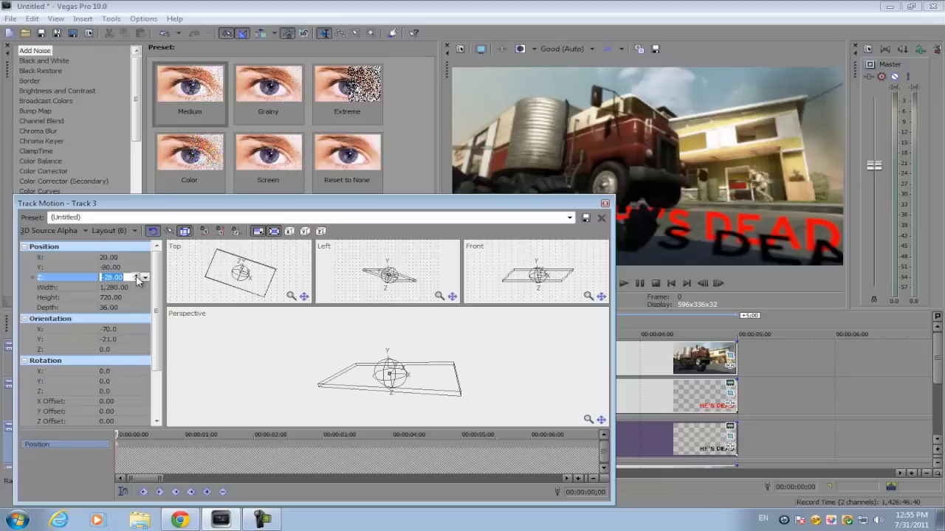
{"action": "left_click", "coordinate": [136, 275]}
{"action": "left_click", "coordinate": [136, 274]}
{"action": "left_click", "coordinate": [136, 275]}
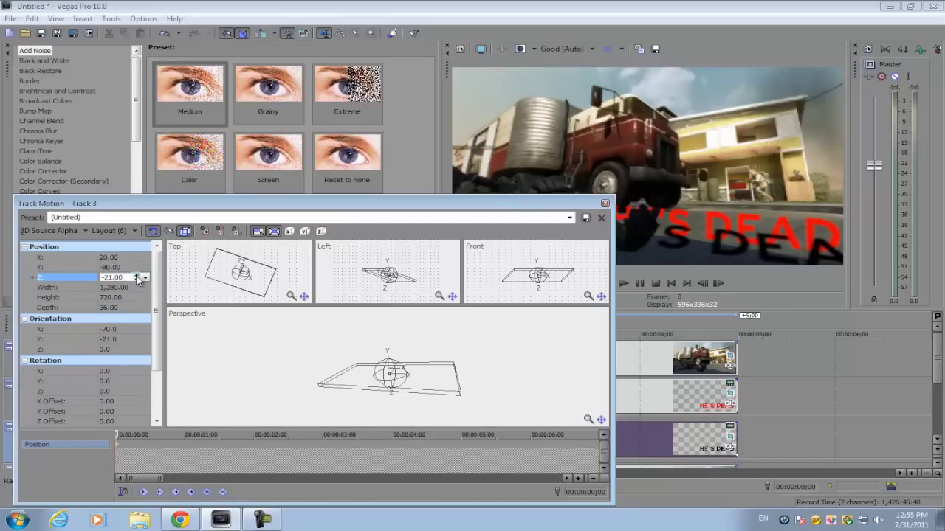
{"action": "left_click", "coordinate": [136, 275]}
{"action": "left_click", "coordinate": [136, 275]}
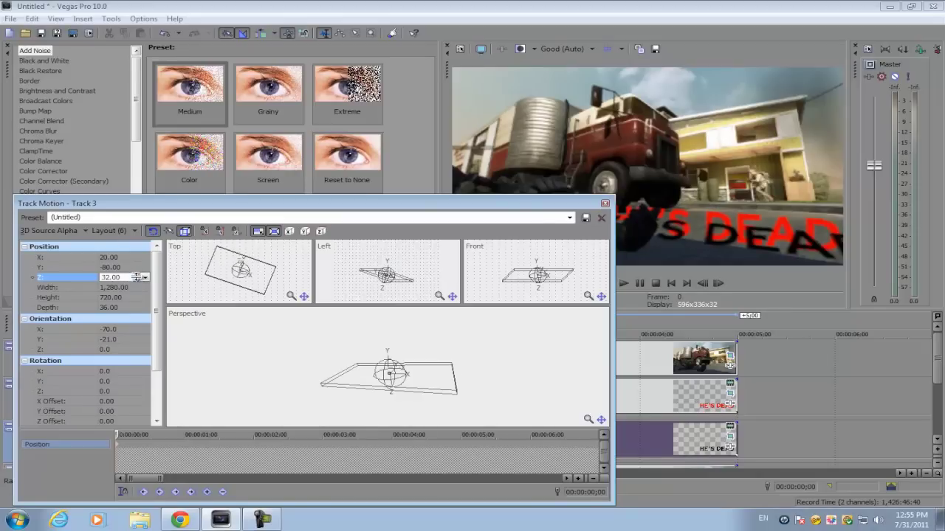
{"action": "left_click", "coordinate": [135, 276]}
{"action": "left_click", "coordinate": [136, 276]}
{"action": "left_click", "coordinate": [136, 277]}
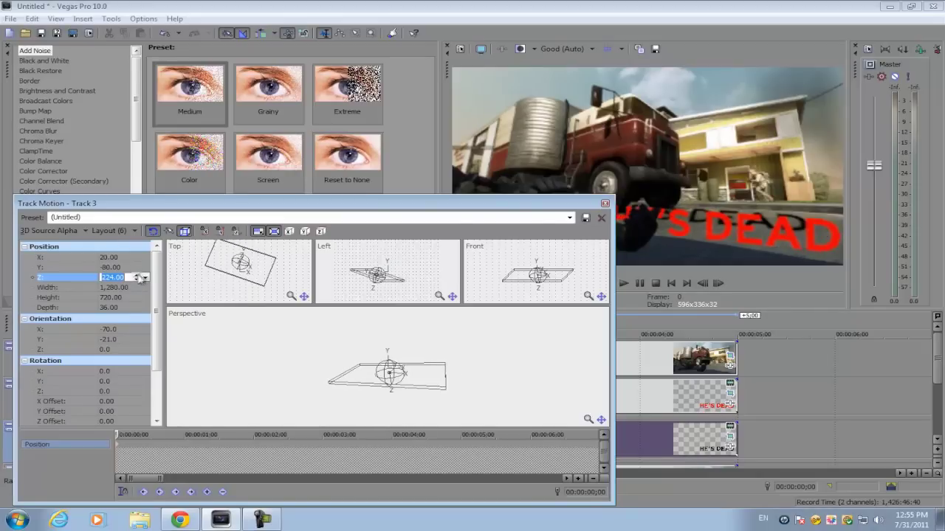
Move the black text track to X position 160, then try Y position -100 and set it to -140.
{"action": "left_click", "coordinate": [136, 259]}
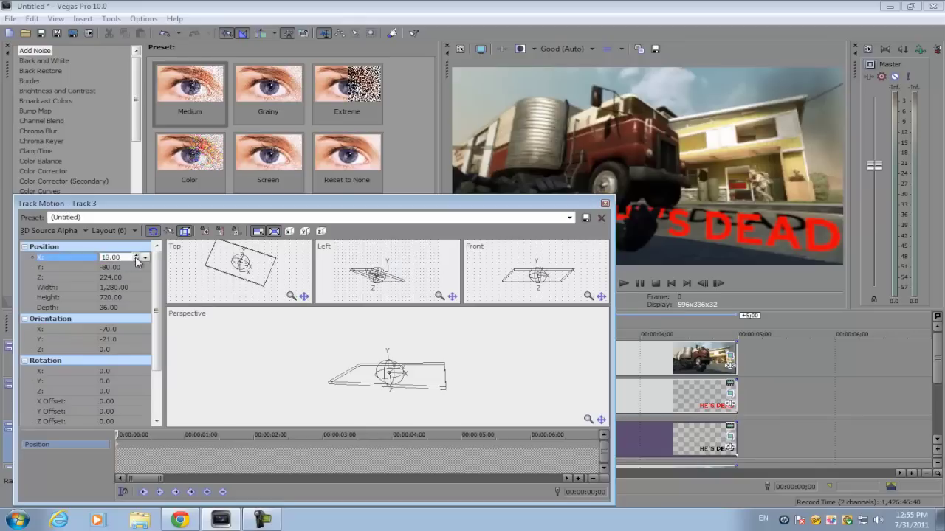
{"action": "left_click_drag", "start_coordinate": [136, 259], "coordinate": [135, 268]}
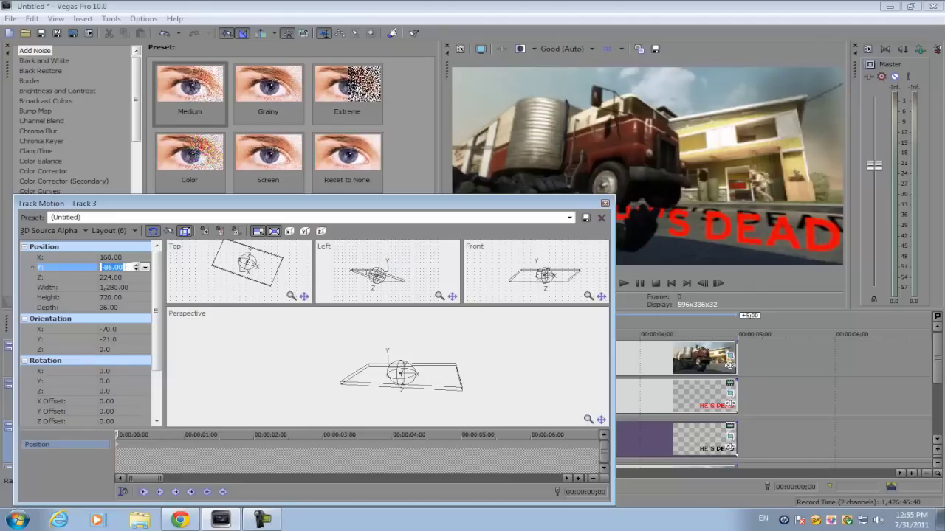
{"action": "type", "text": "-100"}
{"action": "key", "text": "Return"}
{"action": "left_click", "coordinate": [117, 269]}
{"action": "type", "text": "-140"}
{"action": "key", "text": "Return"}
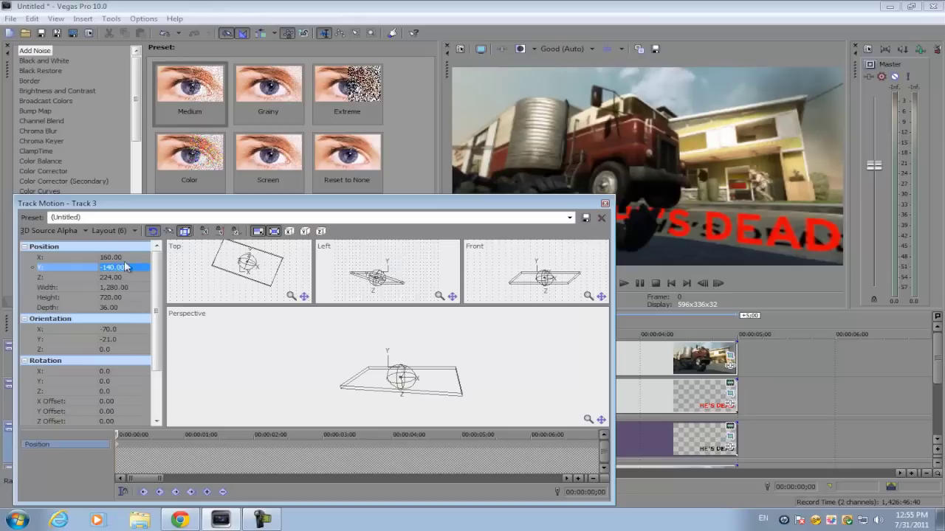
Fine-tune the black text track's X position so the shadow lines up with the red text, and close Track Motion.
{"action": "left_click", "coordinate": [133, 257]}
{"action": "left_click_drag", "start_coordinate": [136, 257], "coordinate": [137, 263]}
{"action": "left_click", "coordinate": [605, 203]}
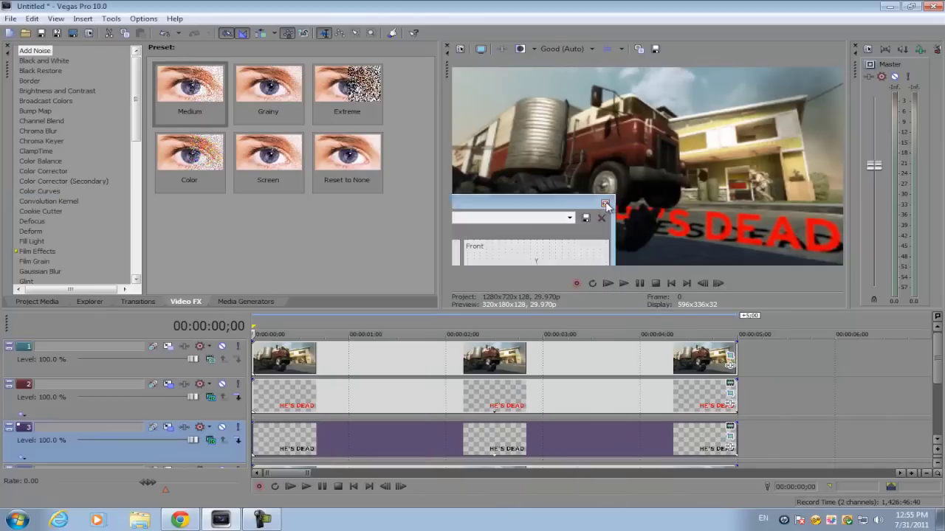
Set the video preview quality to Best (Full).
{"action": "left_click", "coordinate": [567, 49]}
{"action": "mouse_move", "coordinate": [566, 100]}
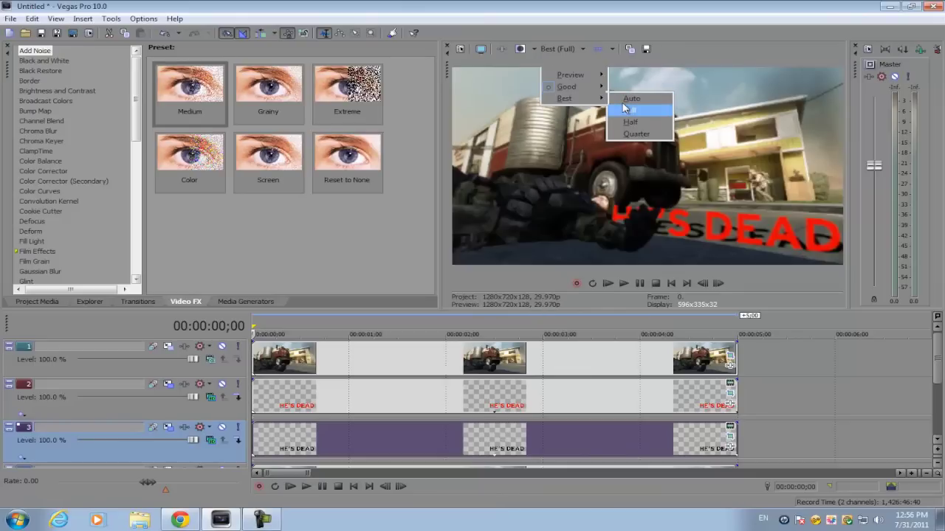
{"action": "left_click", "coordinate": [630, 112]}
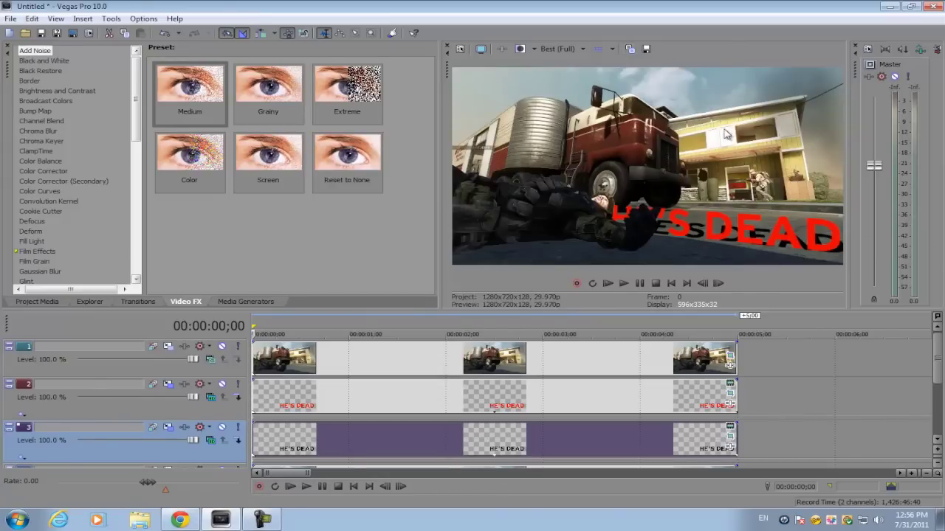
Switch to Windows Explorer and open the Moving Text folder inside A20 Tutorials.
{"action": "left_click", "coordinate": [138, 520]}
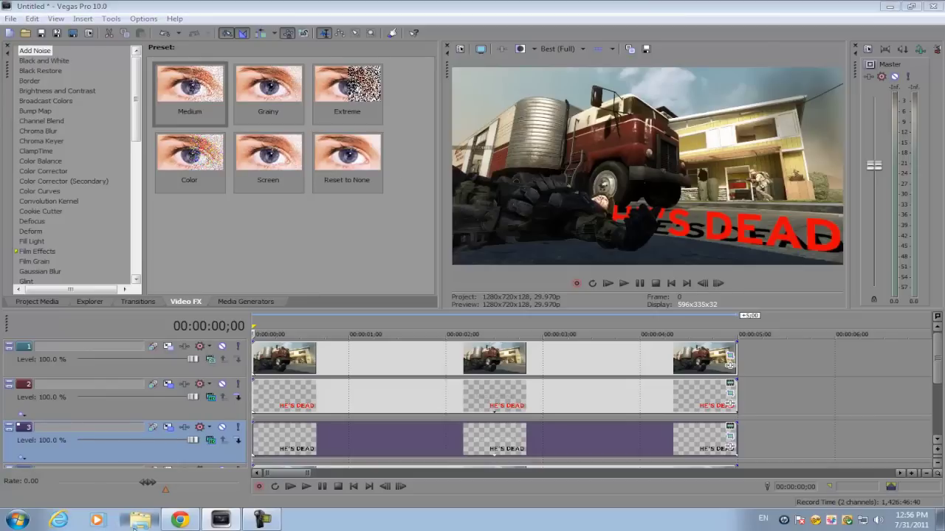
{"action": "double_click", "coordinate": [539, 237]}
{"action": "double_click", "coordinate": [539, 238]}
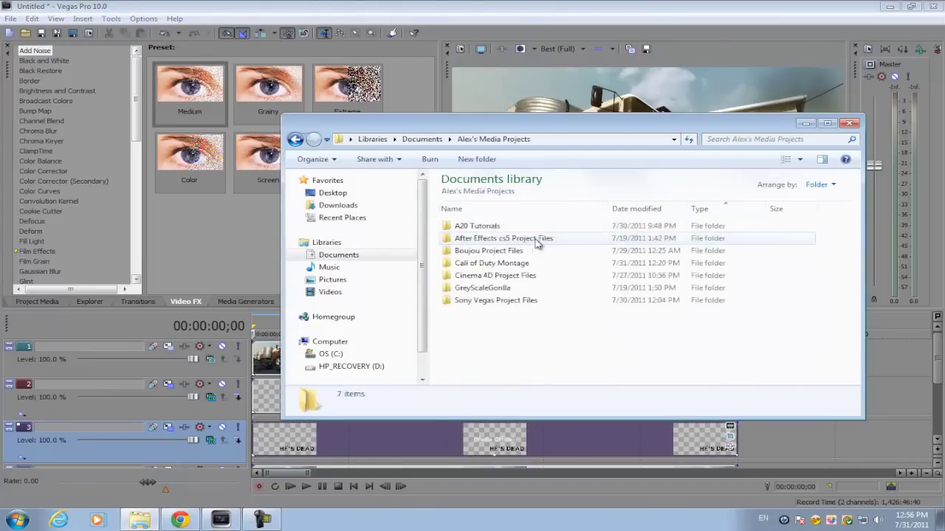
{"action": "double_click", "coordinate": [536, 226]}
{"action": "double_click", "coordinate": [510, 251]}
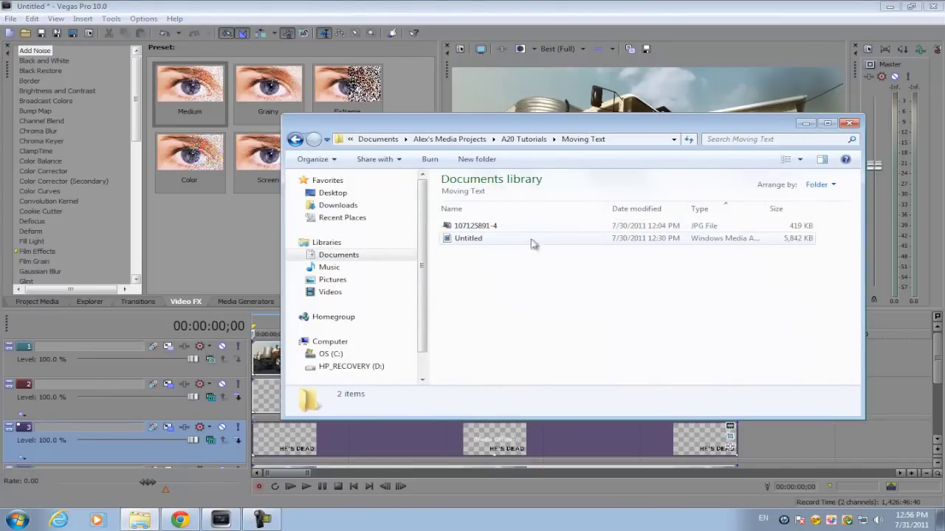
Play the rendered Untitled video, pause it at 00:02 to examine the text and shadow, and close the player.
{"action": "double_click", "coordinate": [474, 239]}
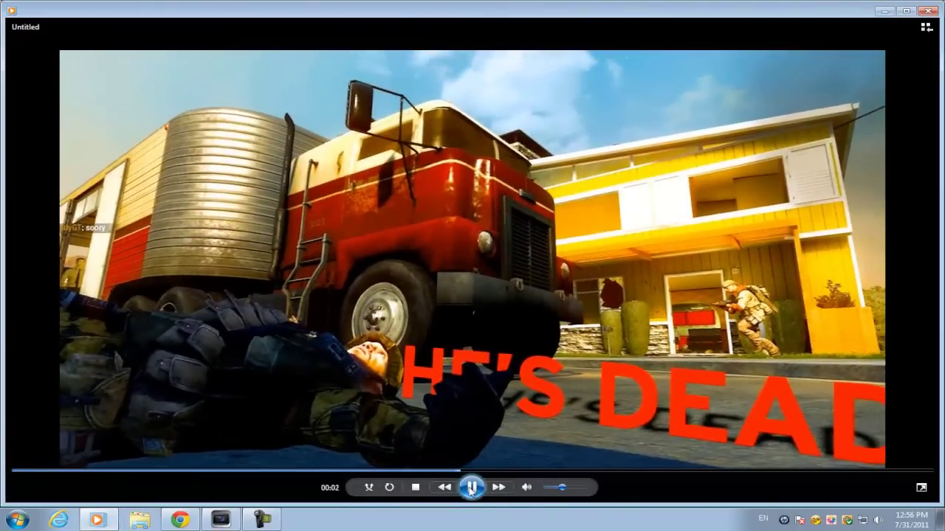
{"action": "left_click", "coordinate": [470, 488]}
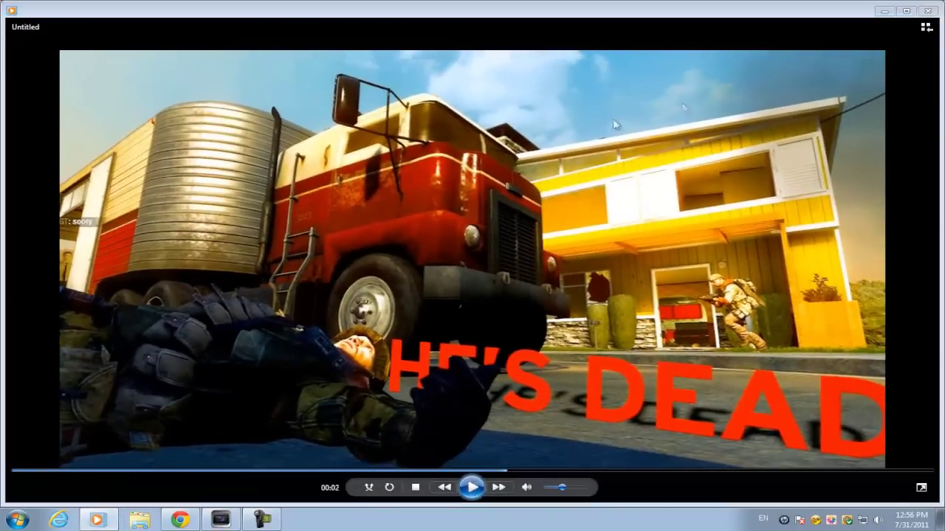
{"action": "left_click", "coordinate": [928, 11]}
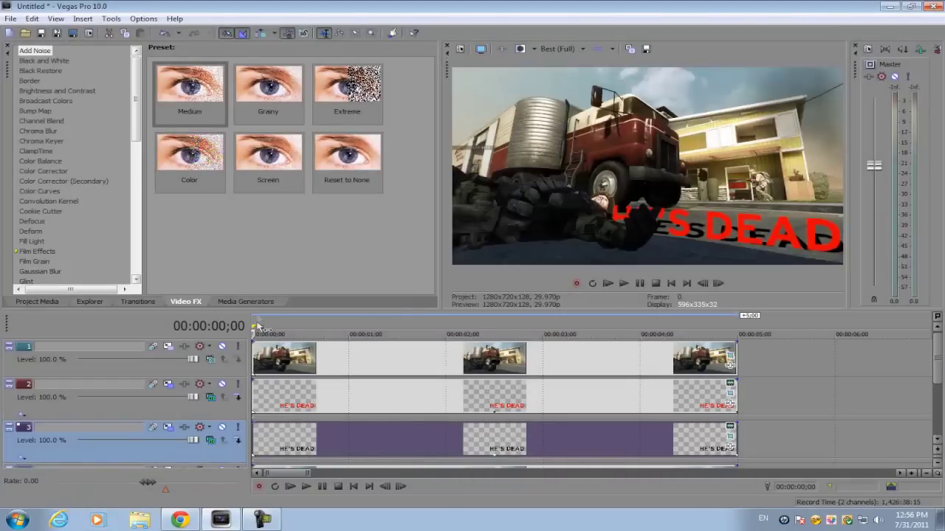
Select the truck scene clip on track 1 in the timeline.
{"action": "left_click", "coordinate": [259, 366]}
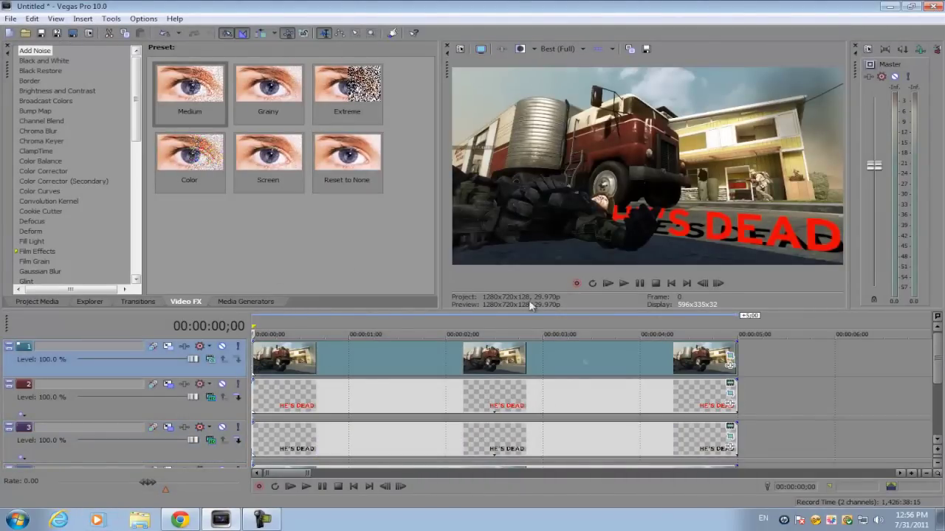